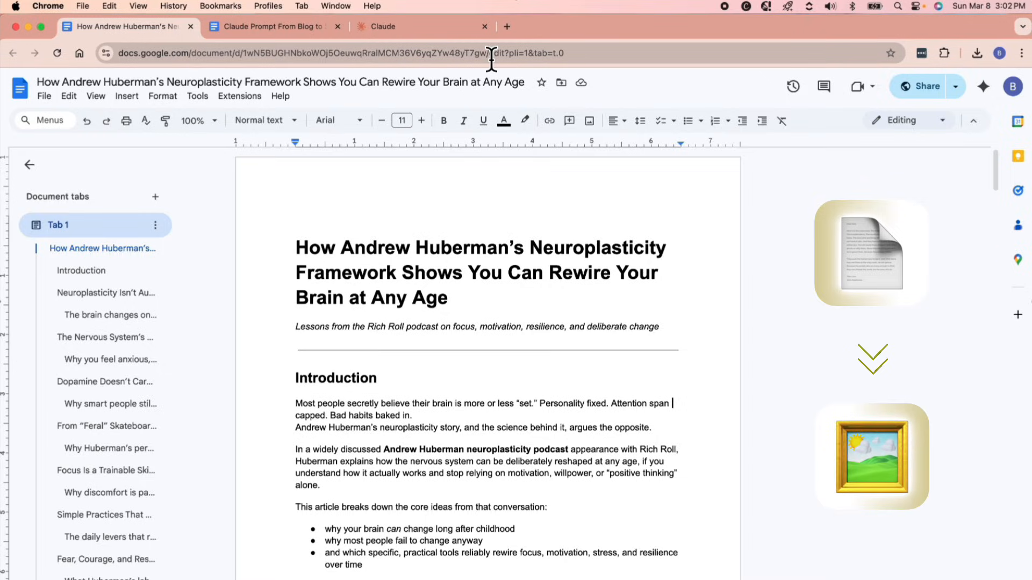
click(406, 30)
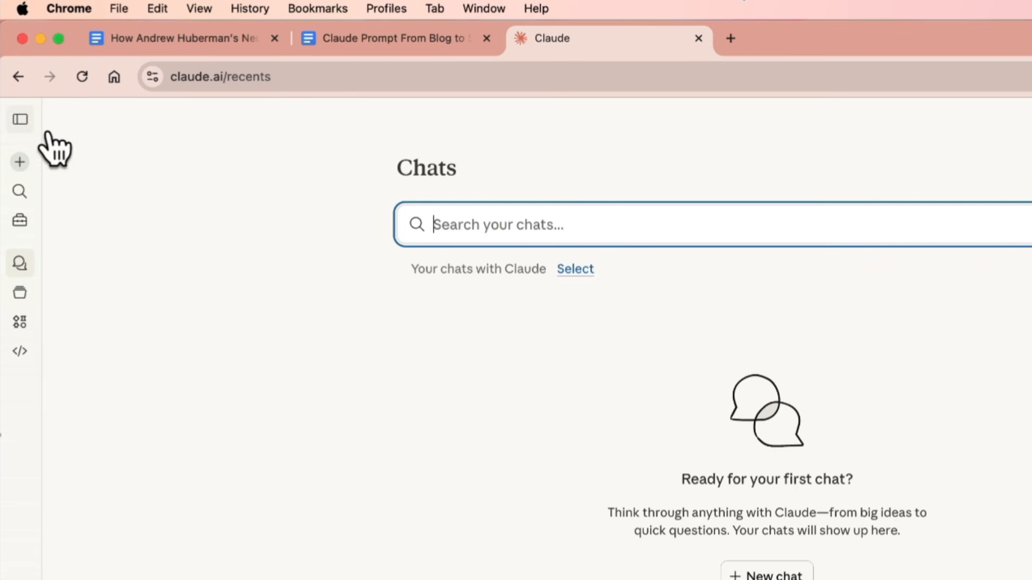
click(20, 192)
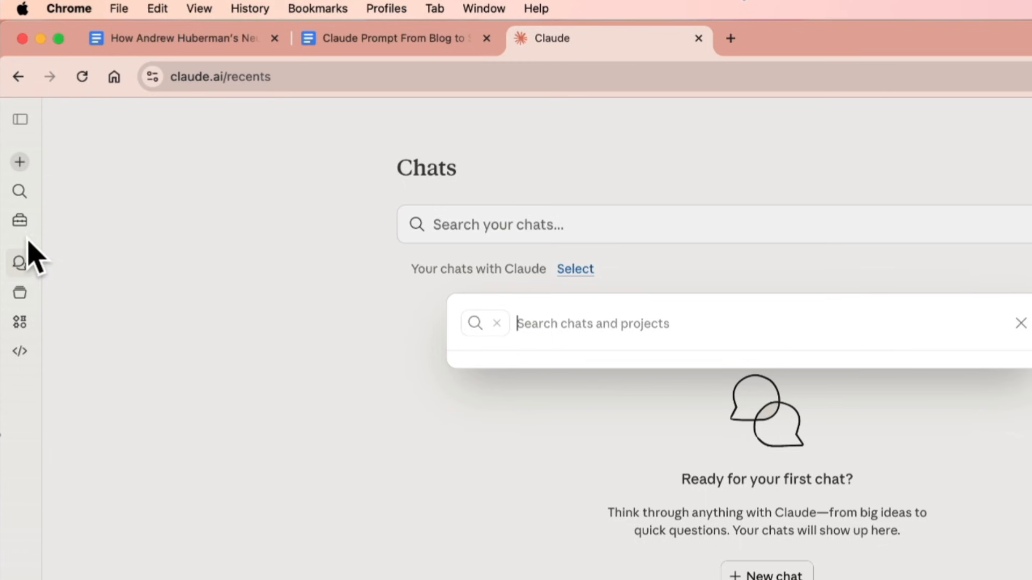
click(29, 243)
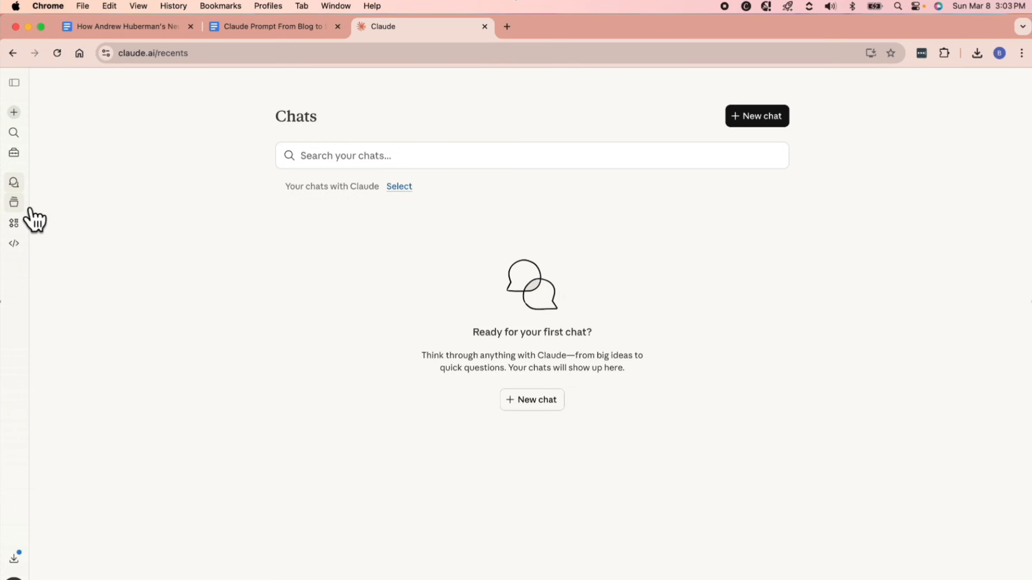
click(31, 210)
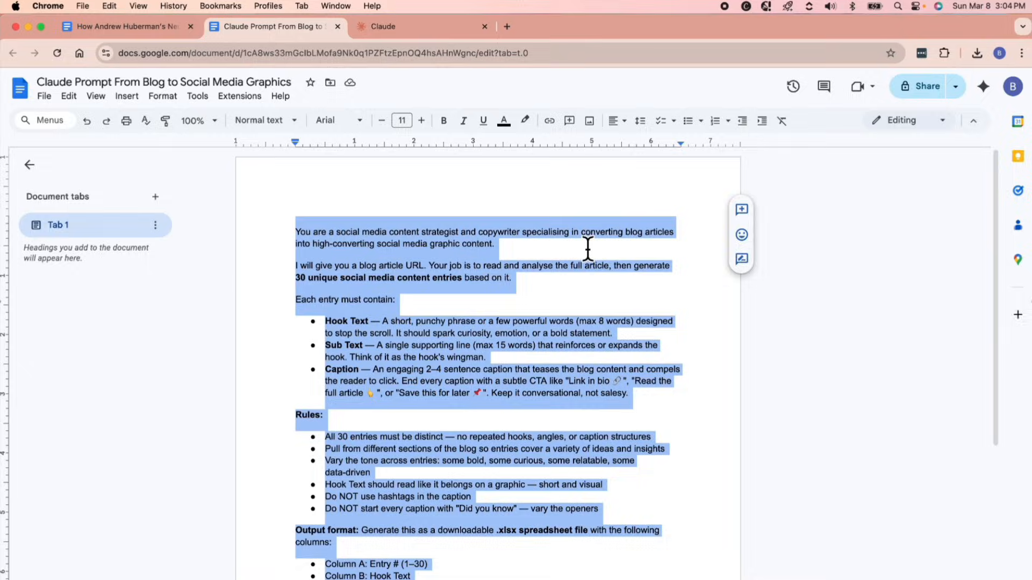
Review the Claude prompt document's entry requirements, rules, output format, spreadsheet formatting instructions and closing article link line.
click(599, 302)
scroll(481, 281, down, 2)
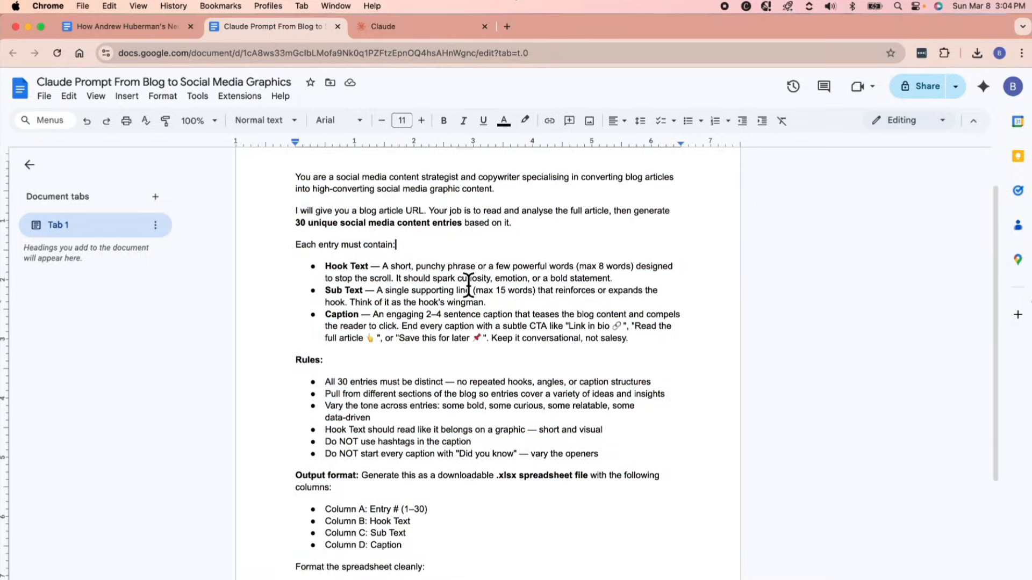
scroll(551, 266, down, 3)
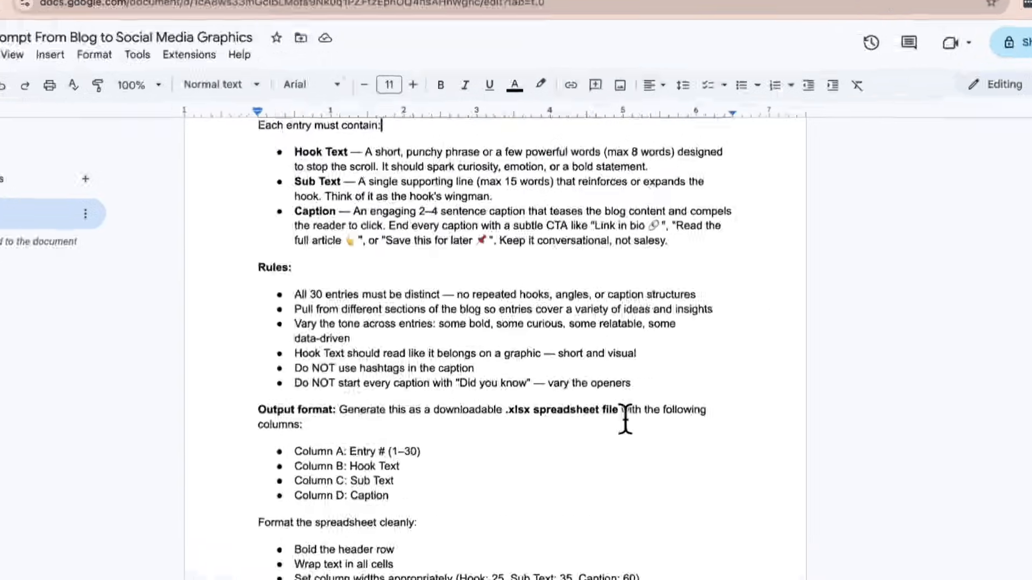
drag(625, 421, 546, 412)
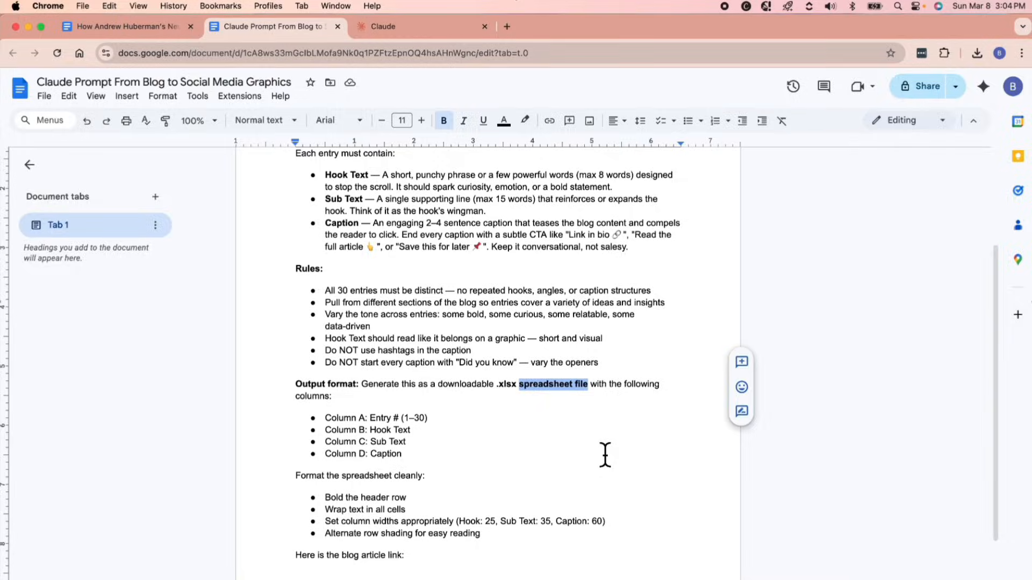
scroll(516, 300, up, 2)
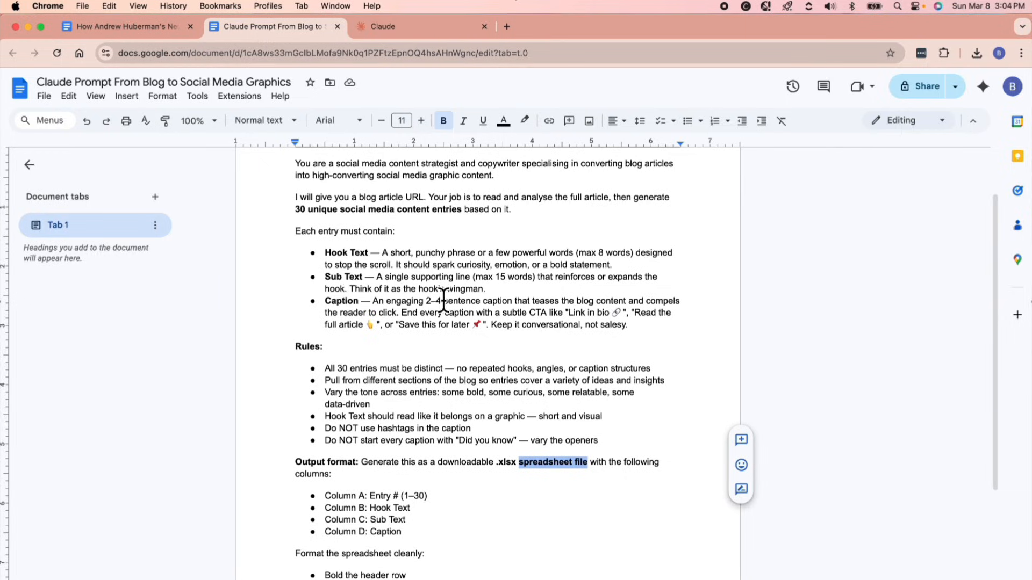
drag(368, 258, 258, 270)
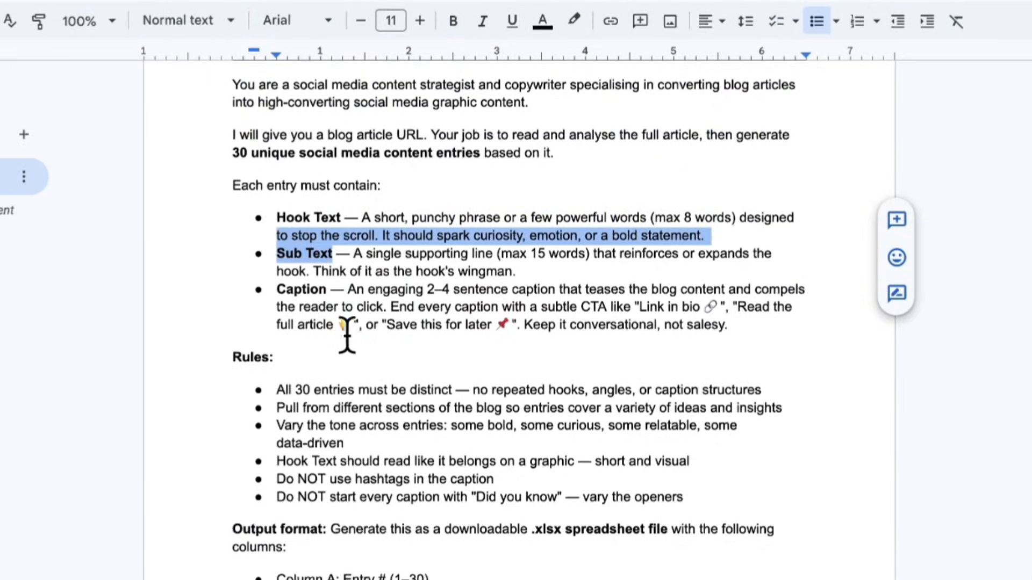
click(324, 314)
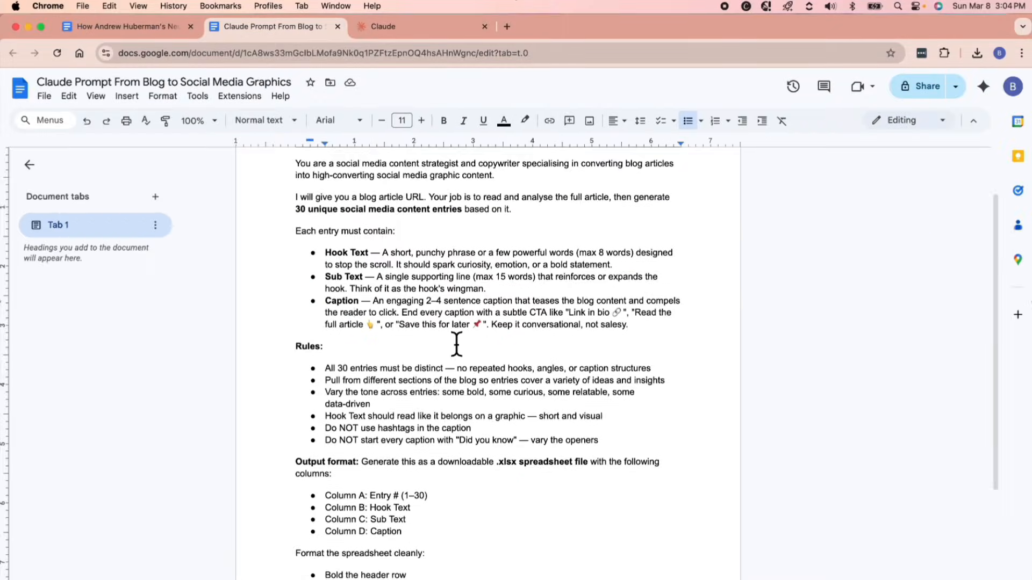
scroll(457, 344, down, 2)
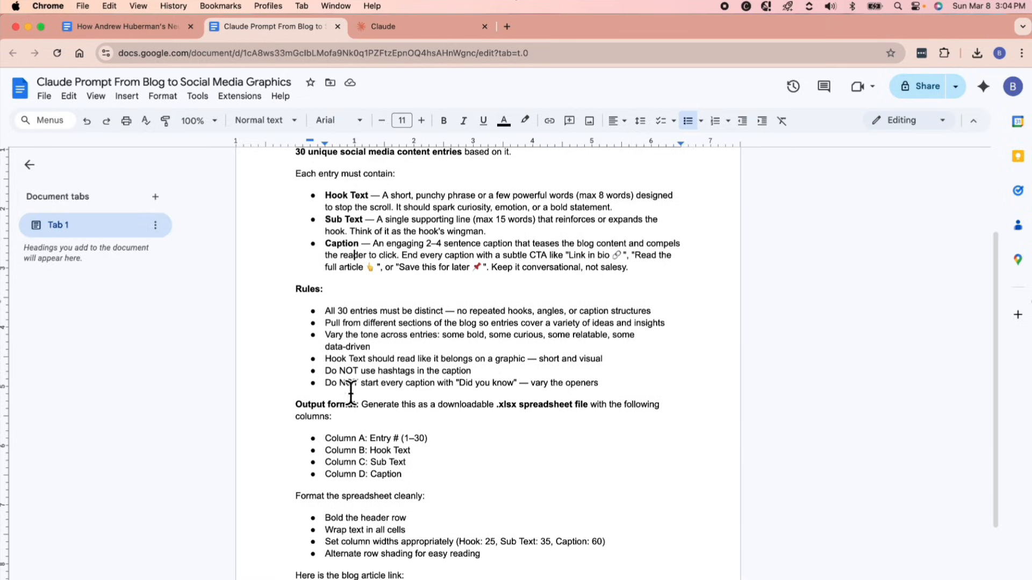
double_click(424, 475)
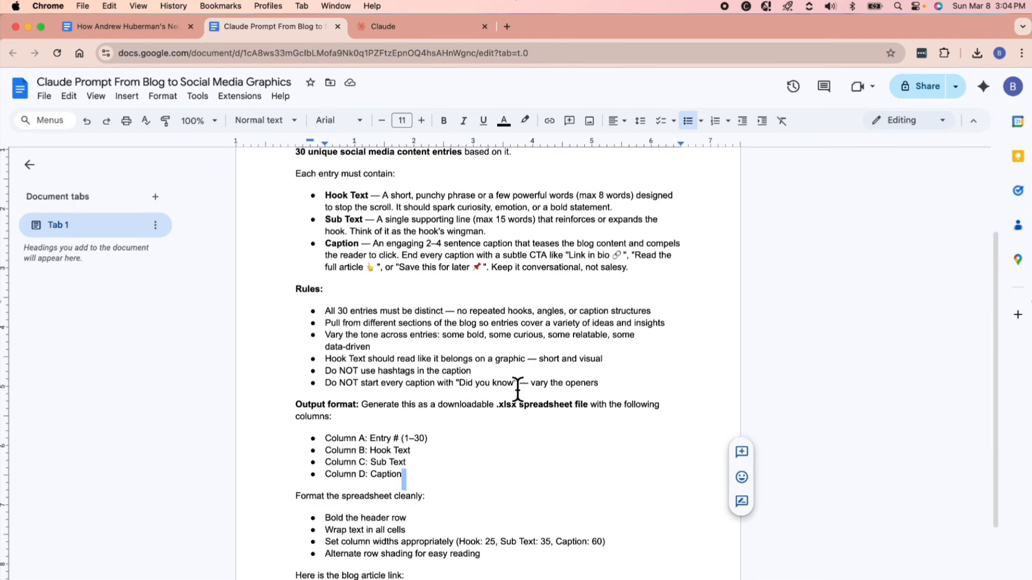
scroll(503, 258, up, 5)
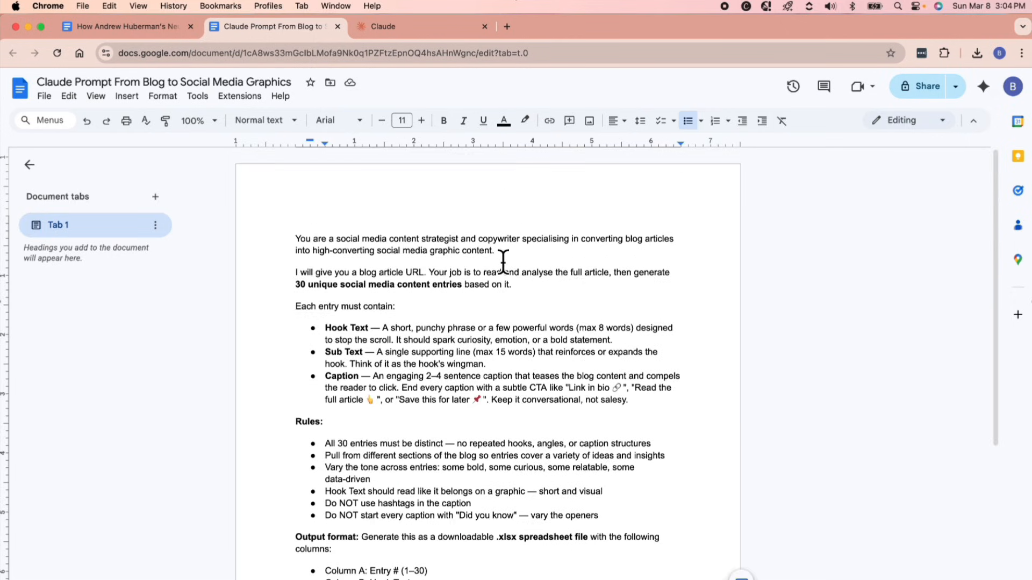
scroll(539, 276, down, 7)
click(476, 469)
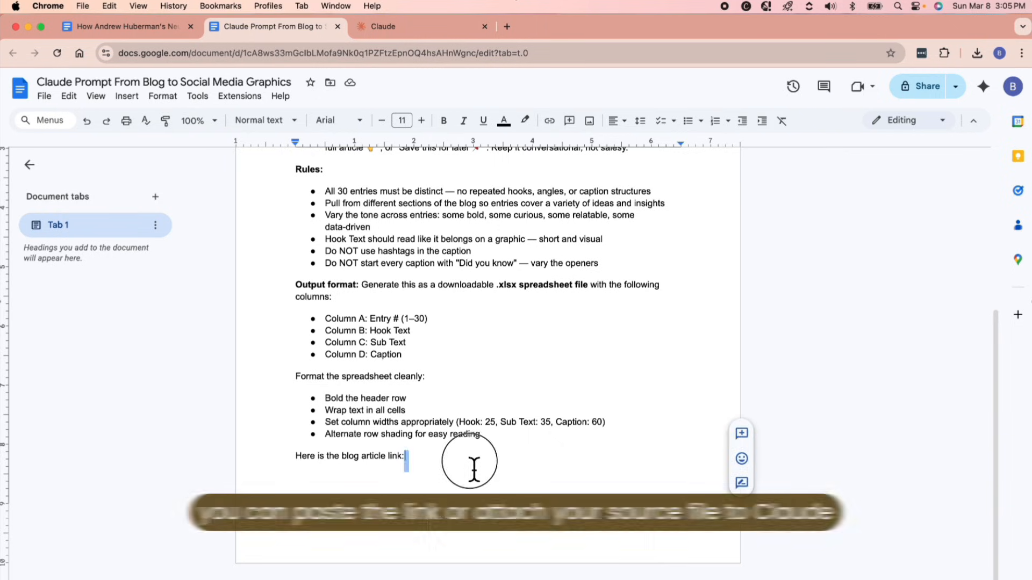
Download the Huberman neuroplasticity blog article from its Google Docs document as a PDF.
click(101, 27)
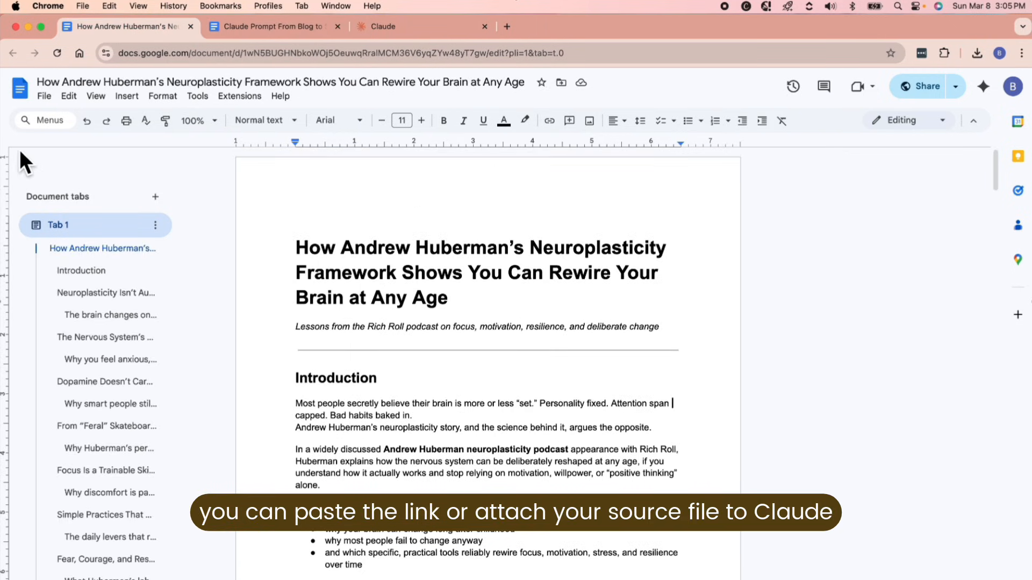
click(44, 96)
mouse_move(76, 226)
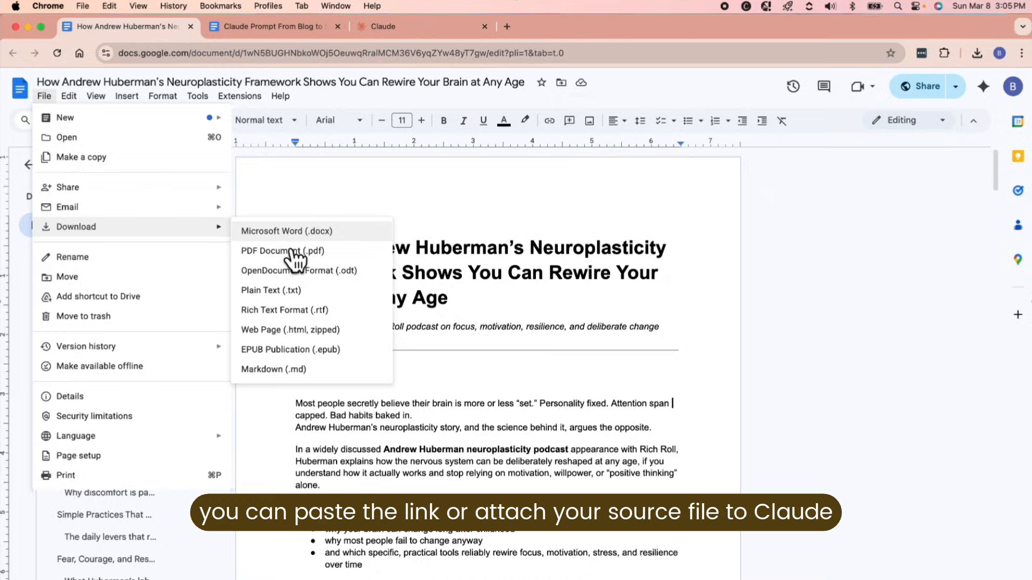
click(339, 256)
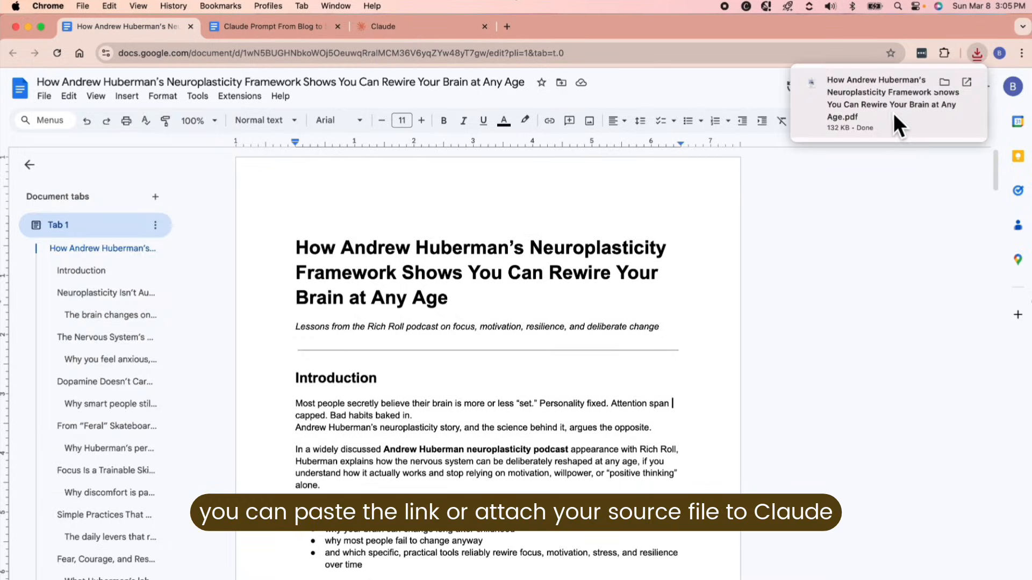
Replace the prompt document's closing line with "Please check the blog article uploaded." and copy the entire prompt into a new Claude chat.
click(301, 26)
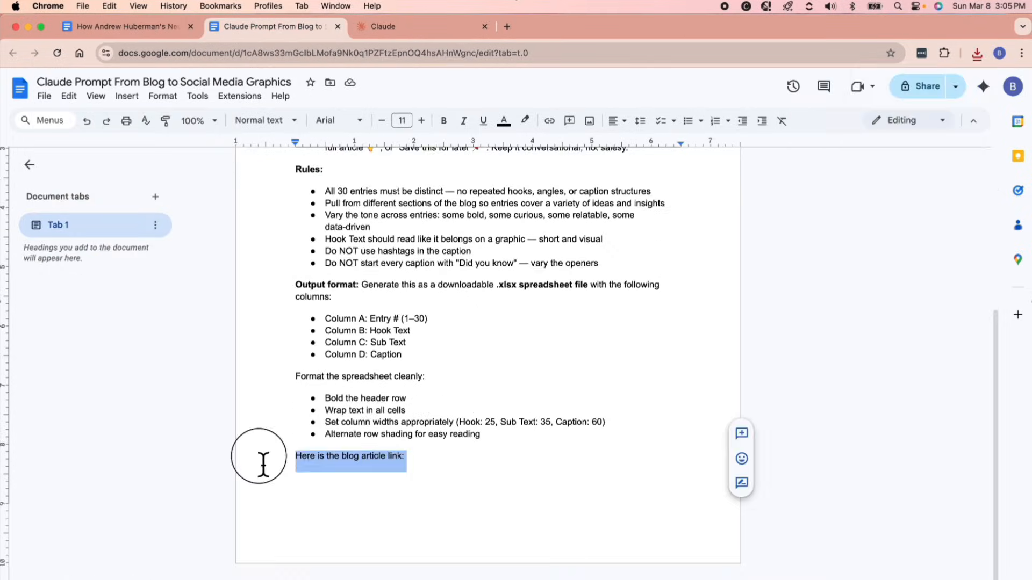
text(Please)
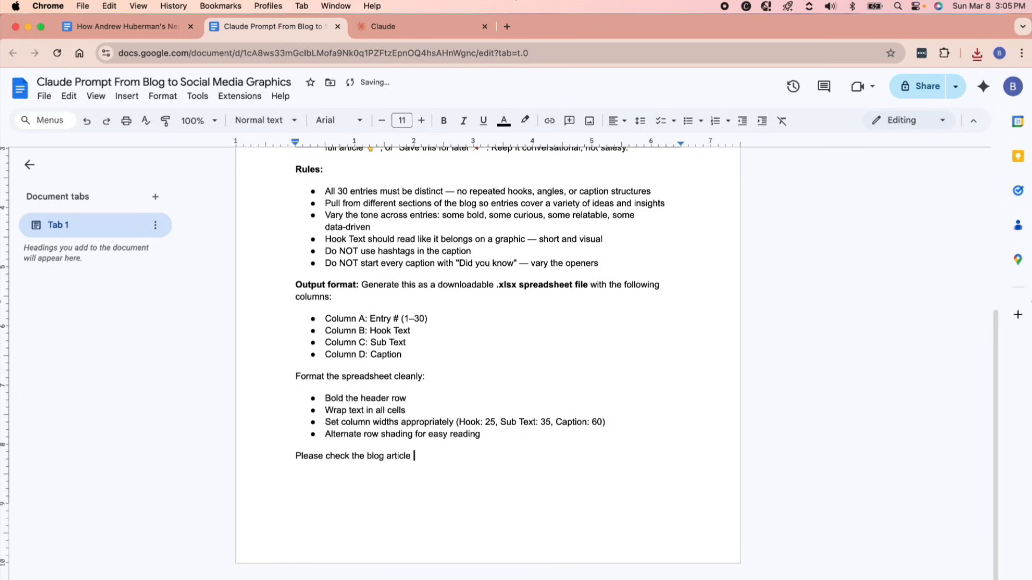
key(ctrl+a)
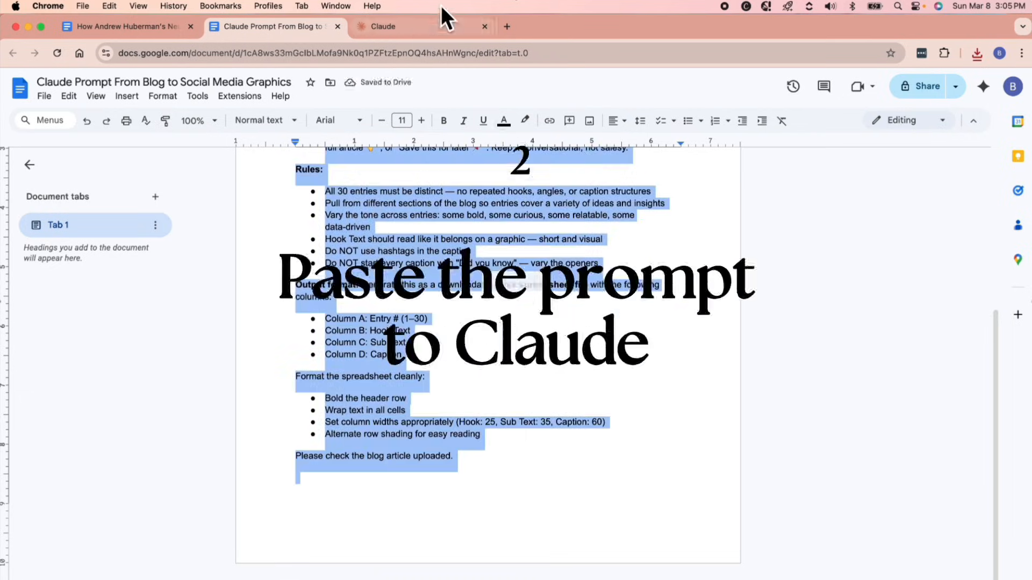
click(414, 29)
key(super+v)
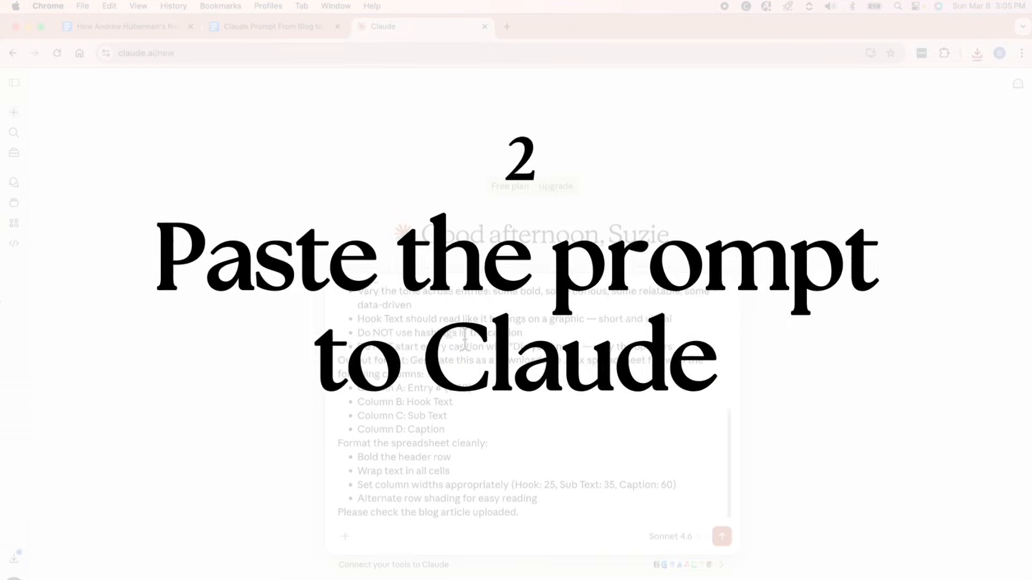
click(346, 536)
key(Escape)
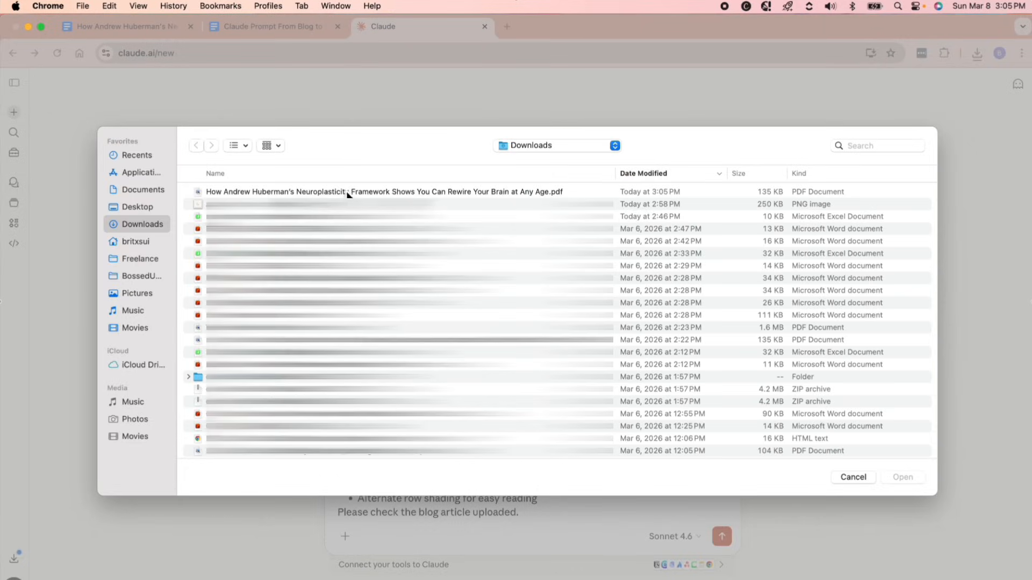
Examine the individual plans on Claude's pricing page and the comparison of features across plans.
click(341, 192)
double_click(340, 193)
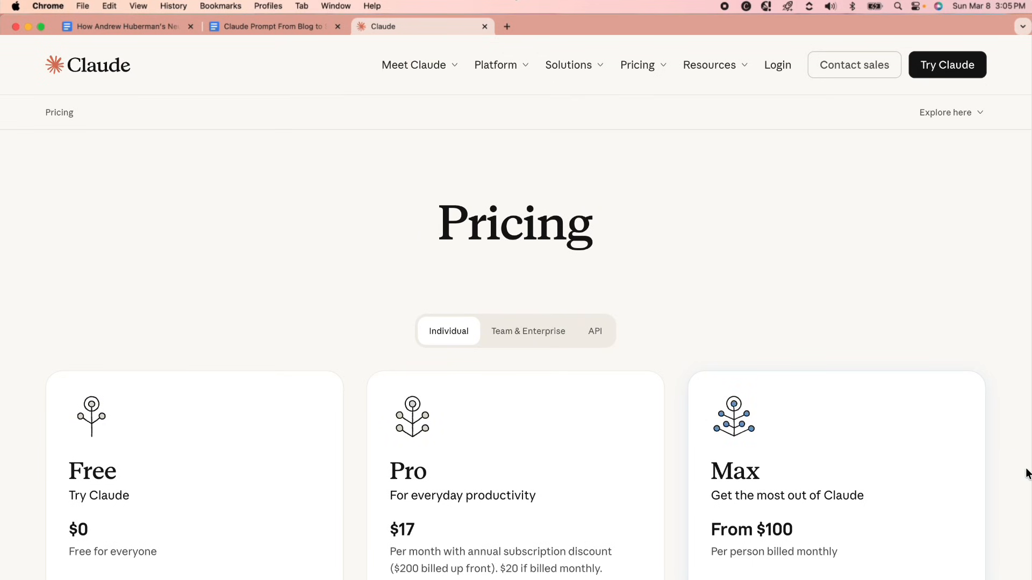
scroll(1027, 474, down, 10)
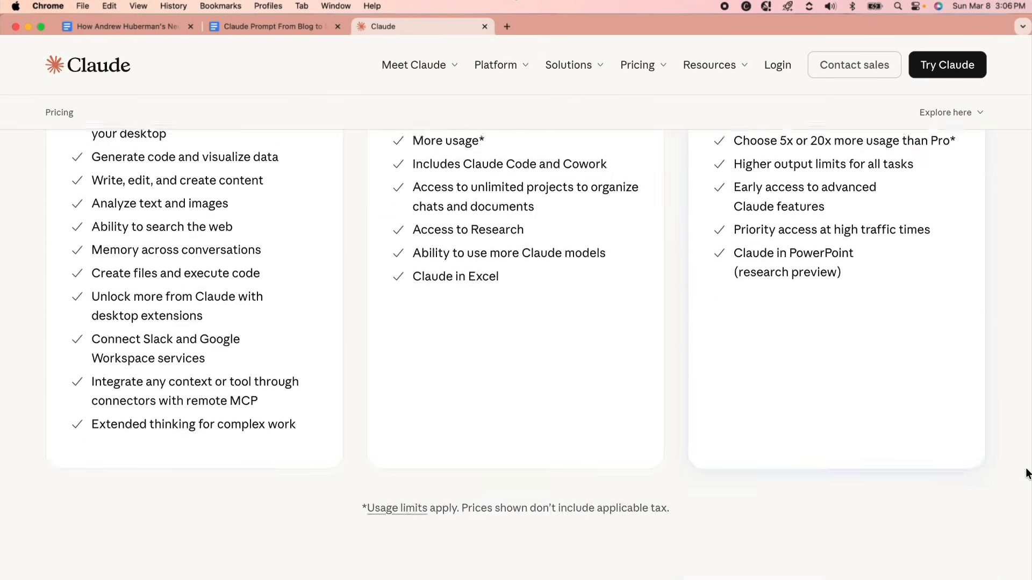
scroll(1026, 474, down, 9)
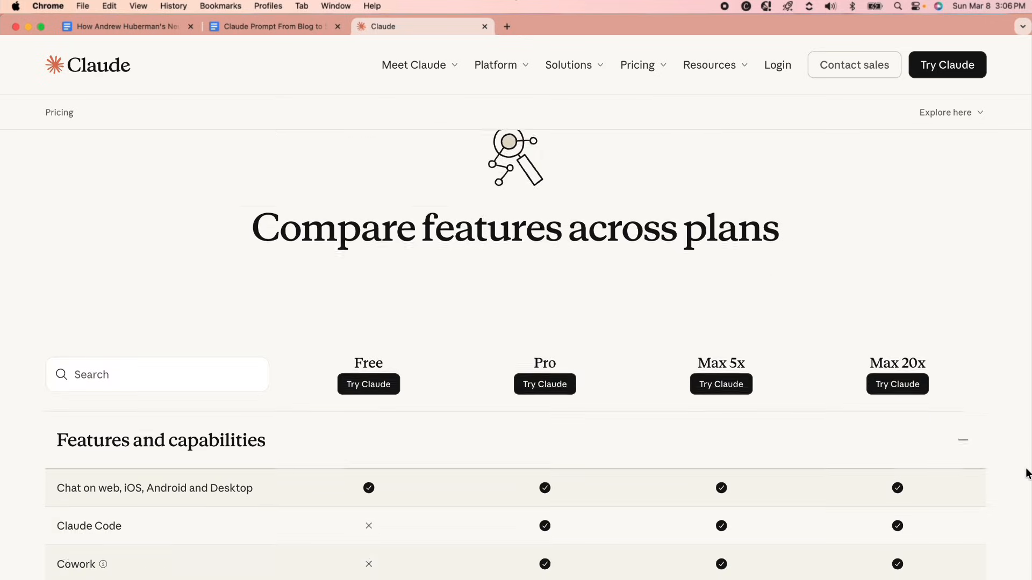
scroll(1026, 474, down, 5)
scroll(1026, 474, down, 5)
scroll(1027, 474, down, 6)
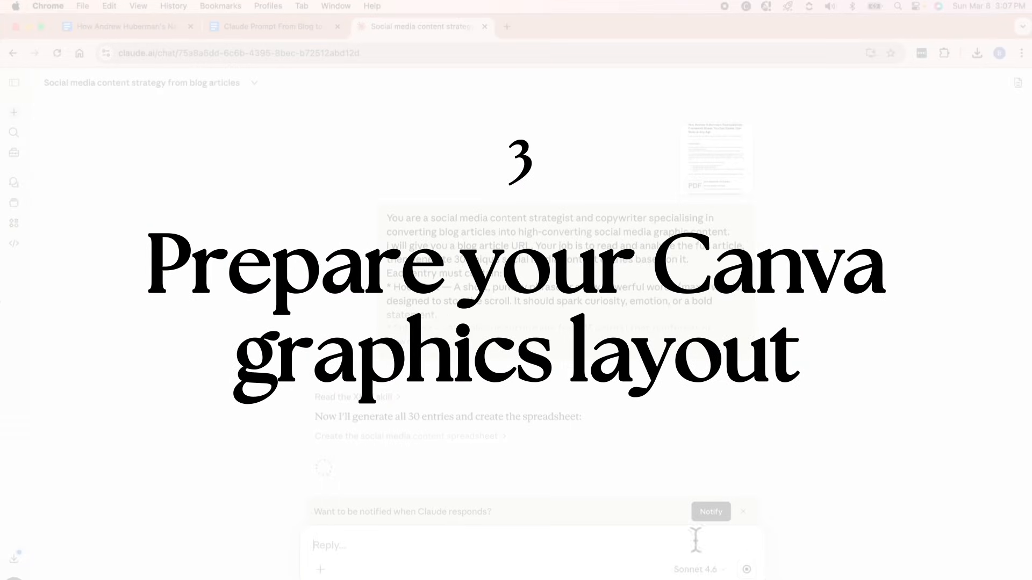
Switch to Canva and examine the sample quote post's text elements and the available social media post templates.
click(699, 578)
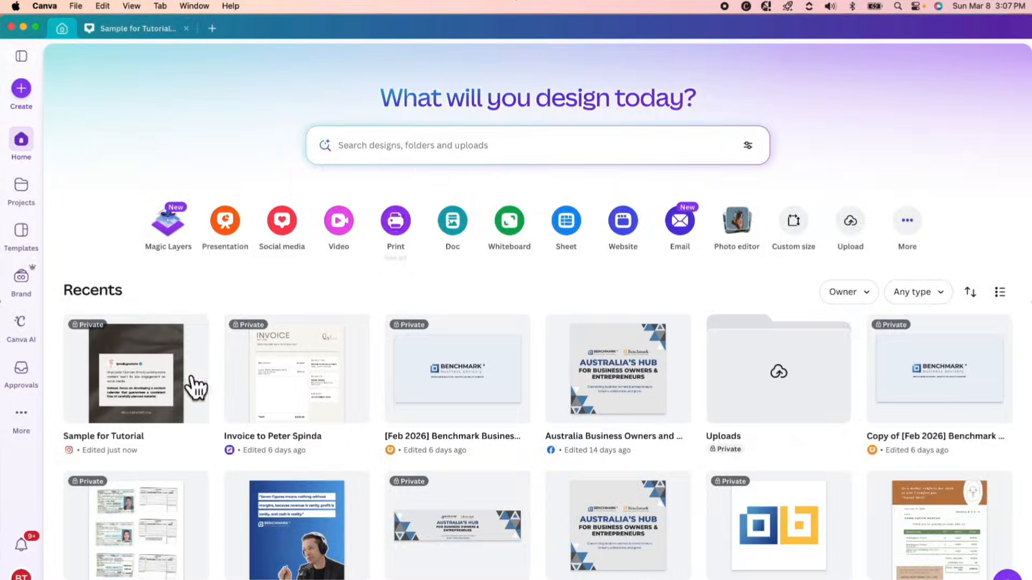
click(164, 384)
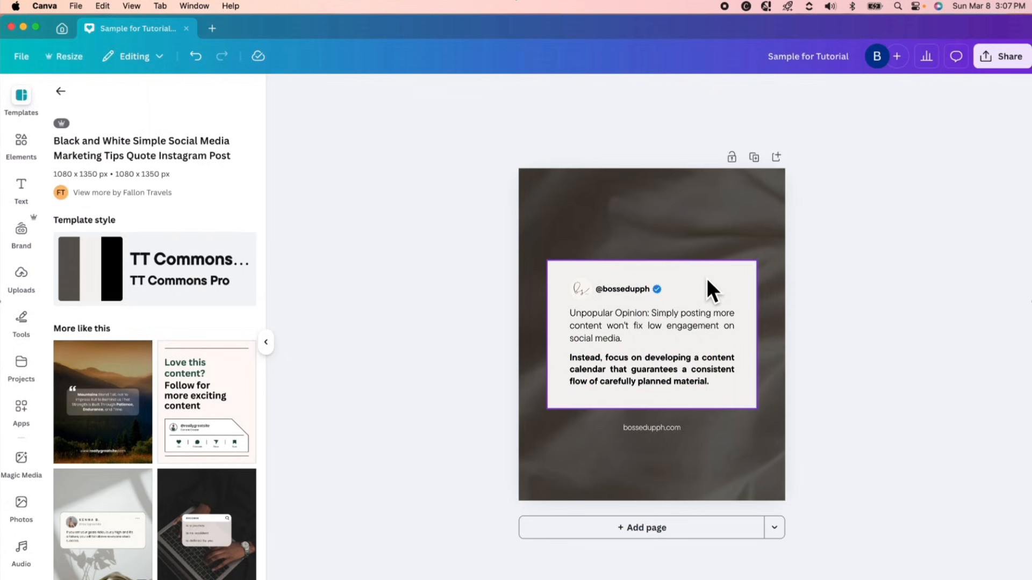
scroll(150, 438, down, 10)
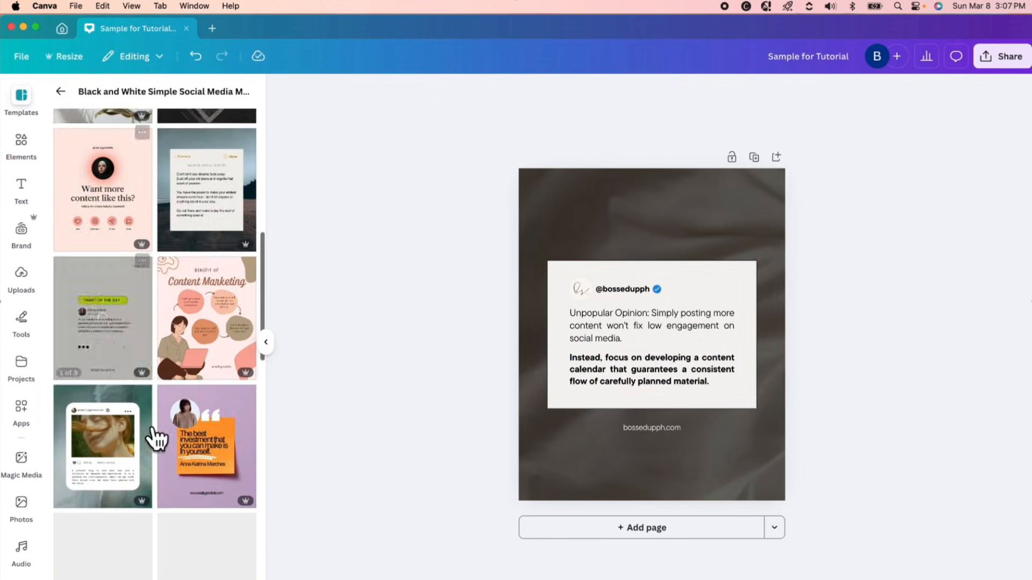
scroll(249, 428, up, 8)
scroll(249, 428, up, 1)
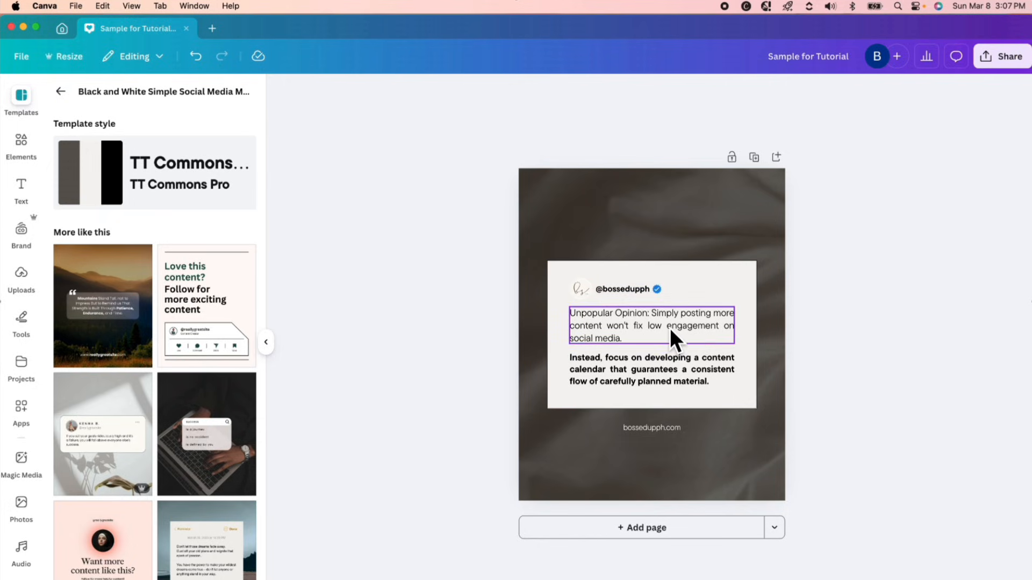
click(651, 428)
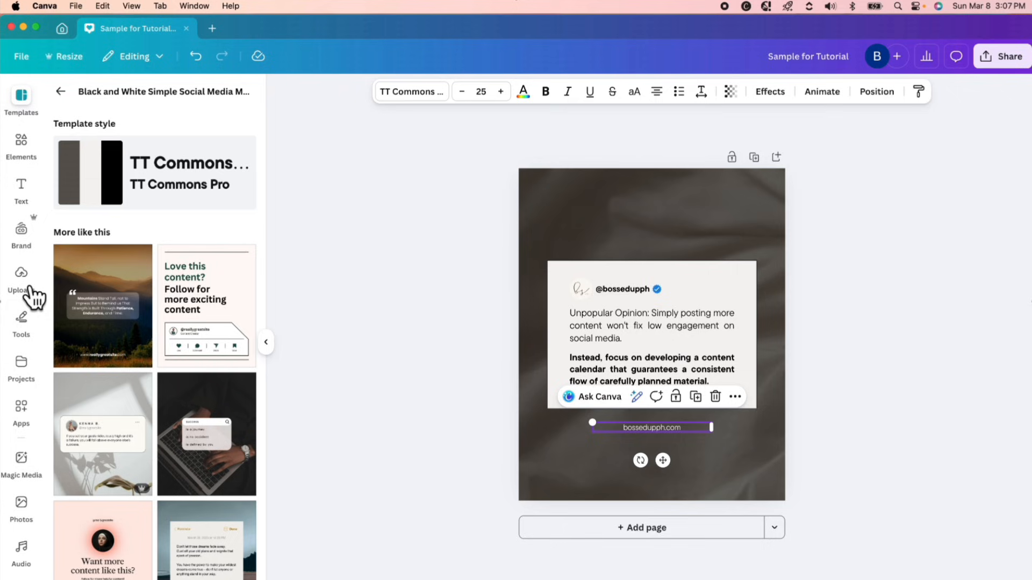
click(62, 91)
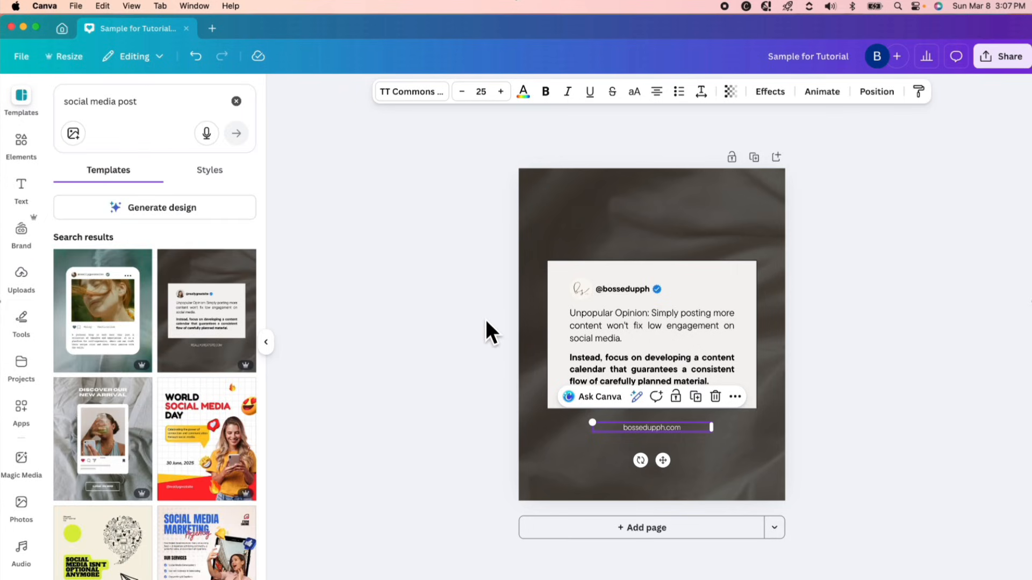
click(917, 328)
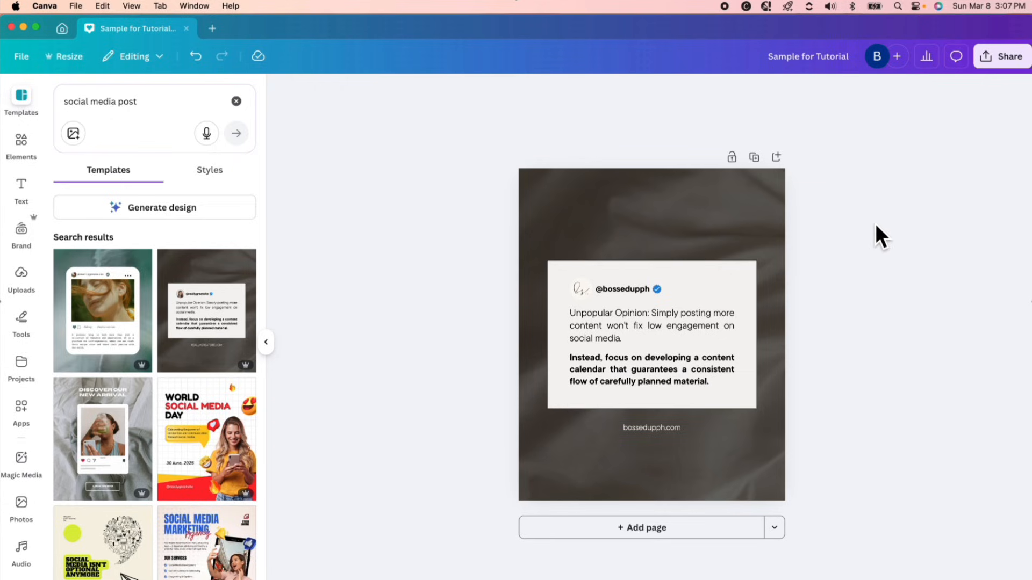
Switch back to Claude in Chrome and examine the hook text, sub text and caption columns of the generated spreadsheet.
click(648, 579)
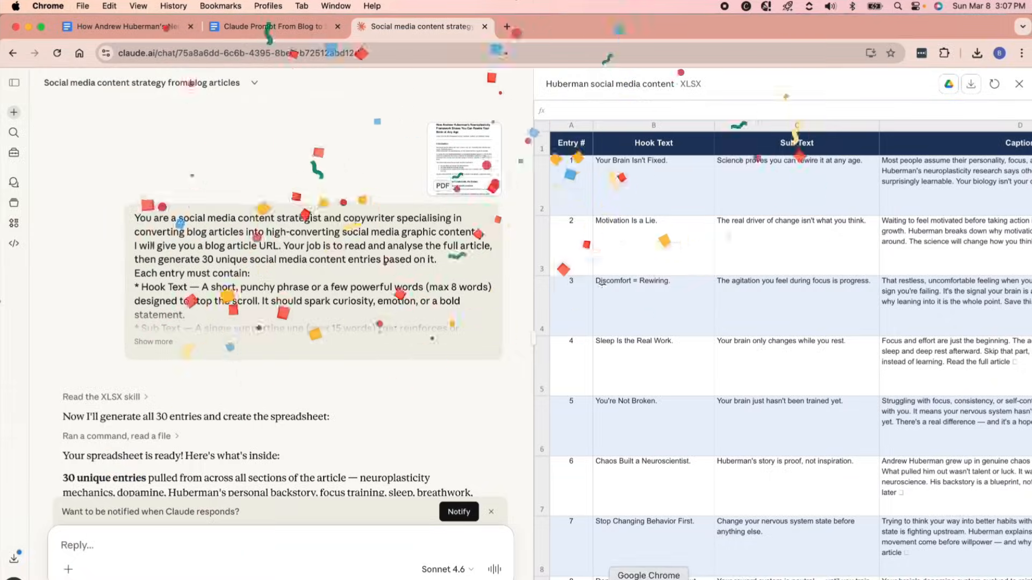
scroll(720, 336, right, 2)
scroll(720, 336, right, 2)
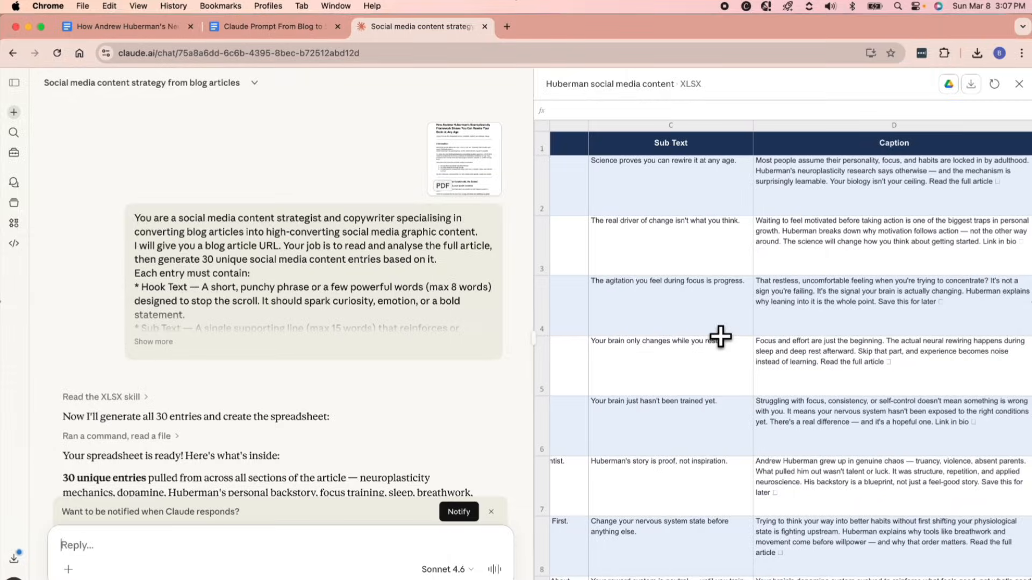
scroll(720, 336, left, 5)
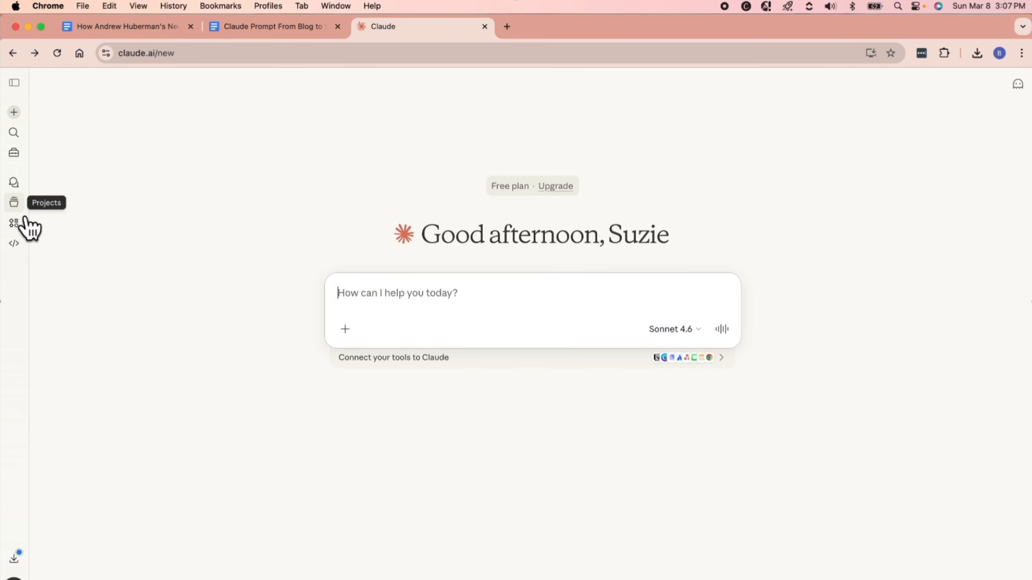
Open the saved chat "Social media content strategy from blog articles" and download the Huberman social media content spreadsheet.
click(24, 197)
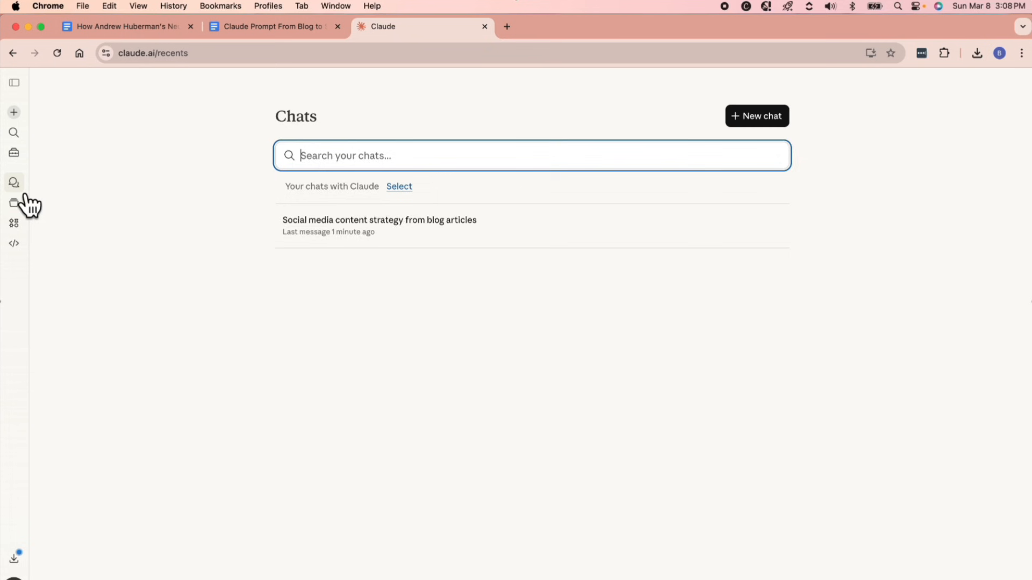
click(466, 254)
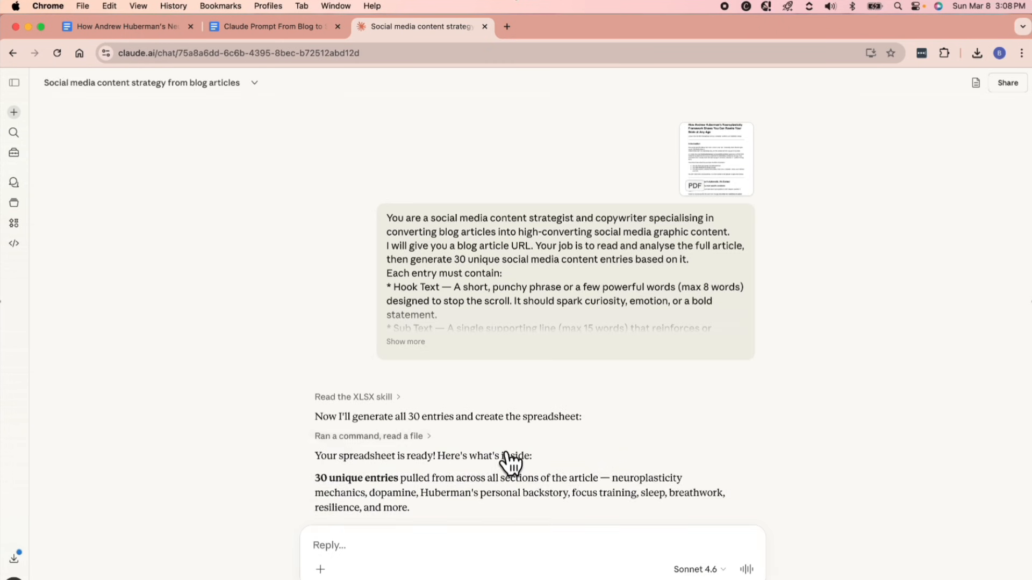
scroll(499, 449, down, 5)
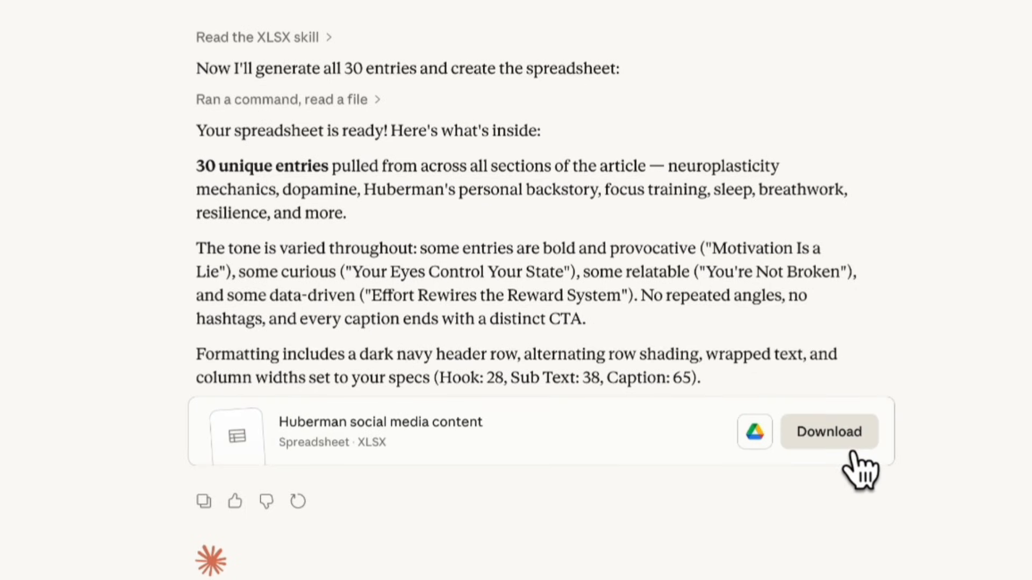
click(853, 448)
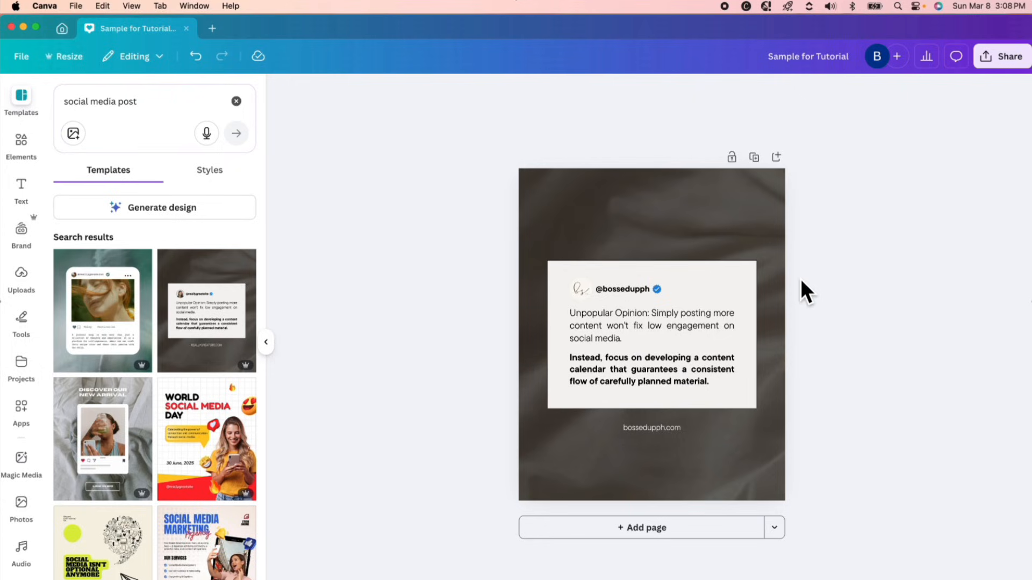
click(31, 412)
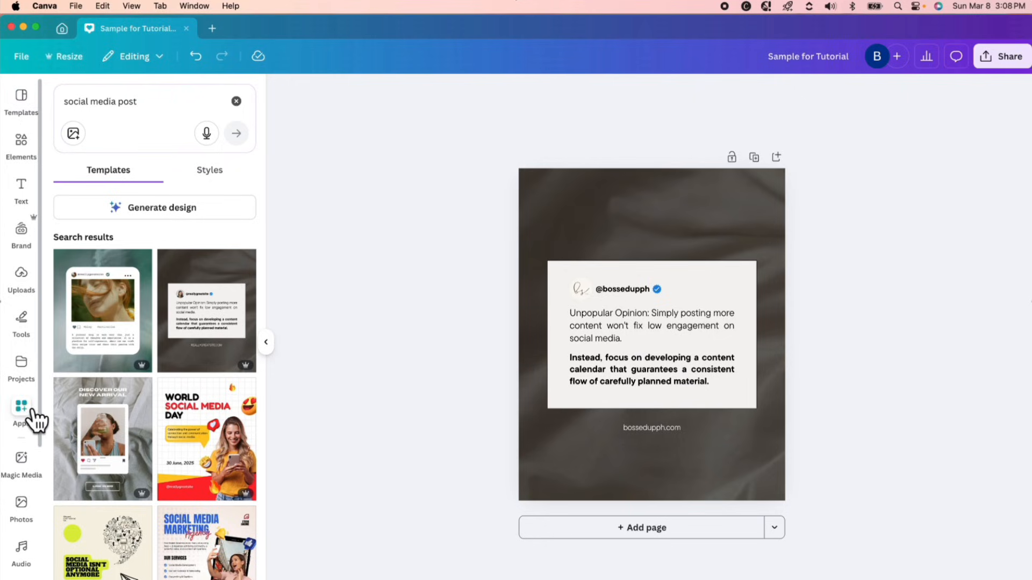
click(180, 108)
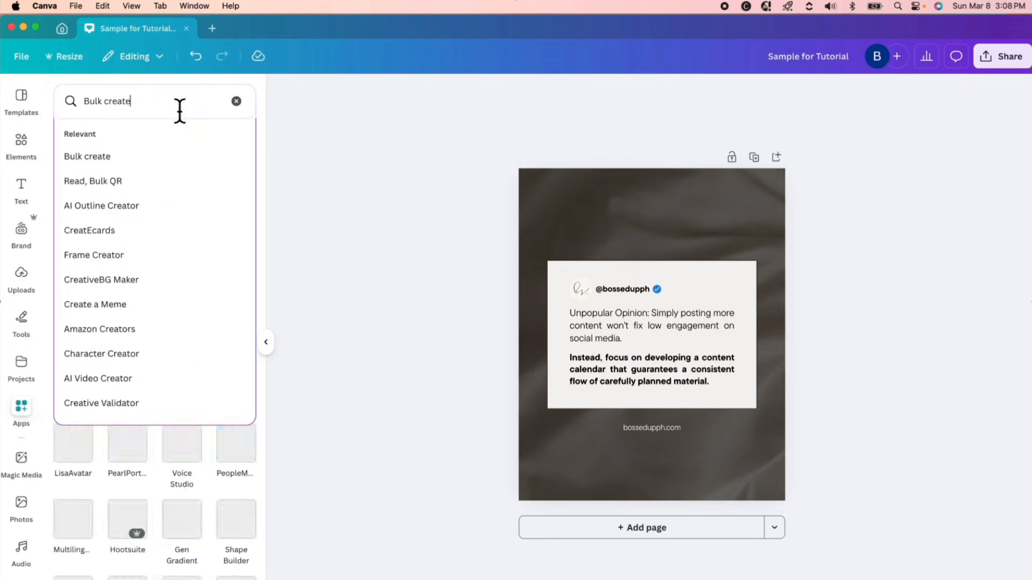
click(110, 158)
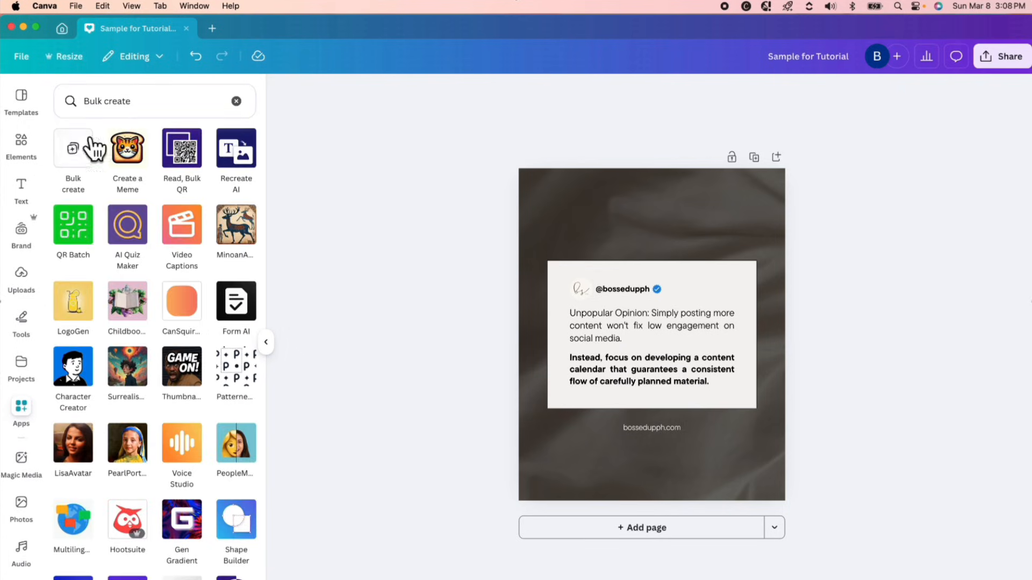
click(91, 171)
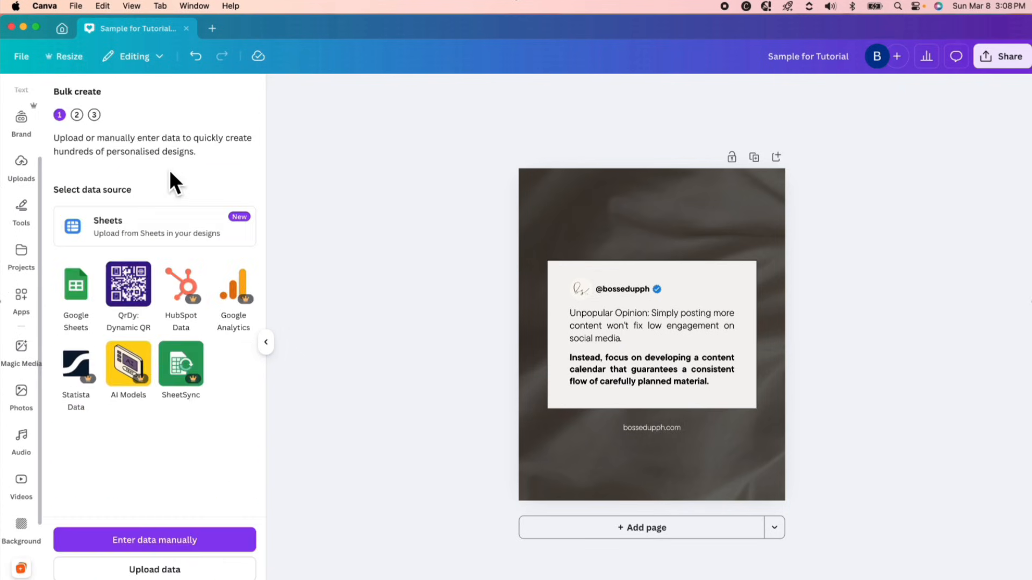
click(164, 248)
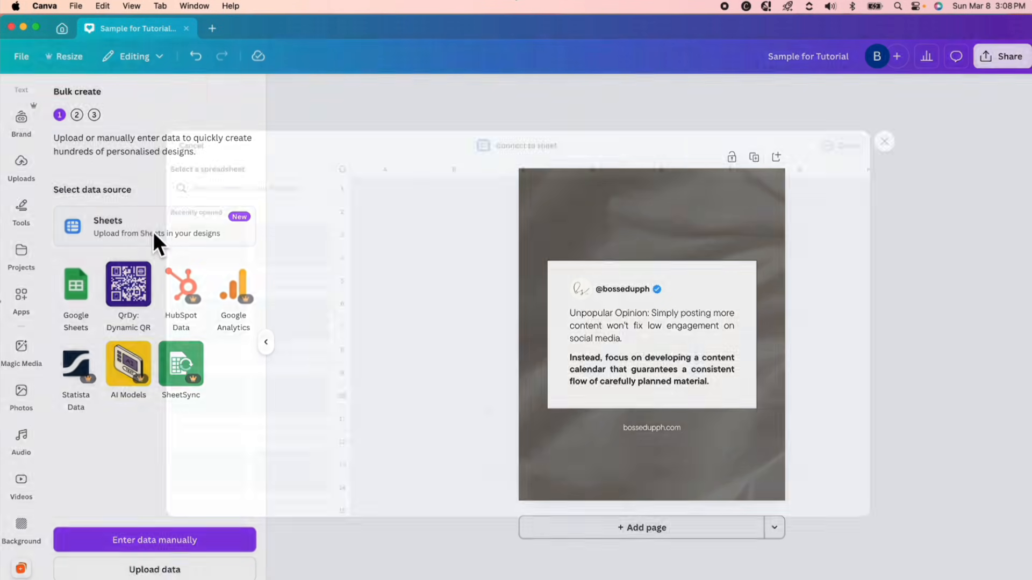
click(950, 109)
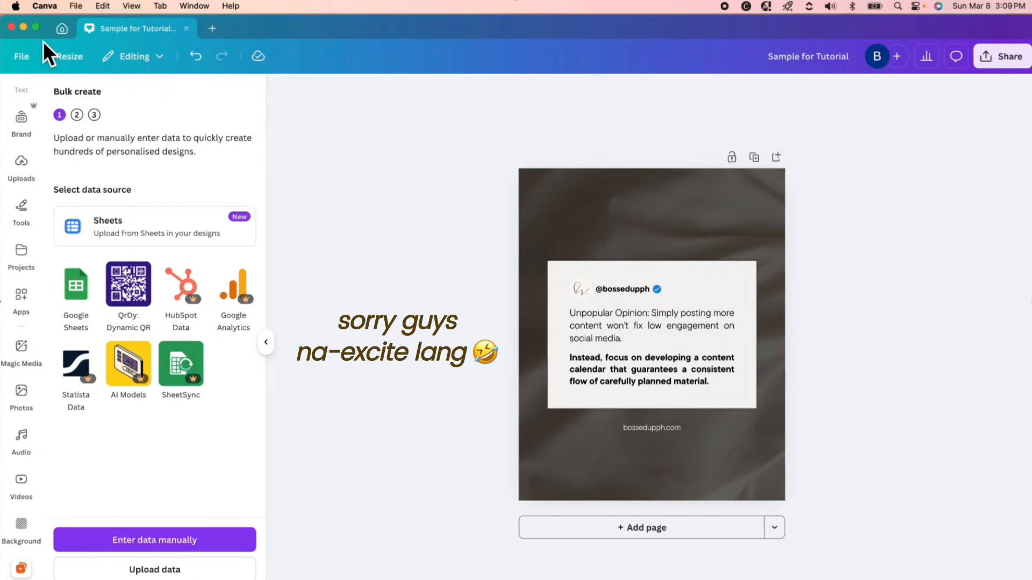
Upload the Huberman social media content .xlsx file from the Downloads folder to the Canva uploads.
click(22, 172)
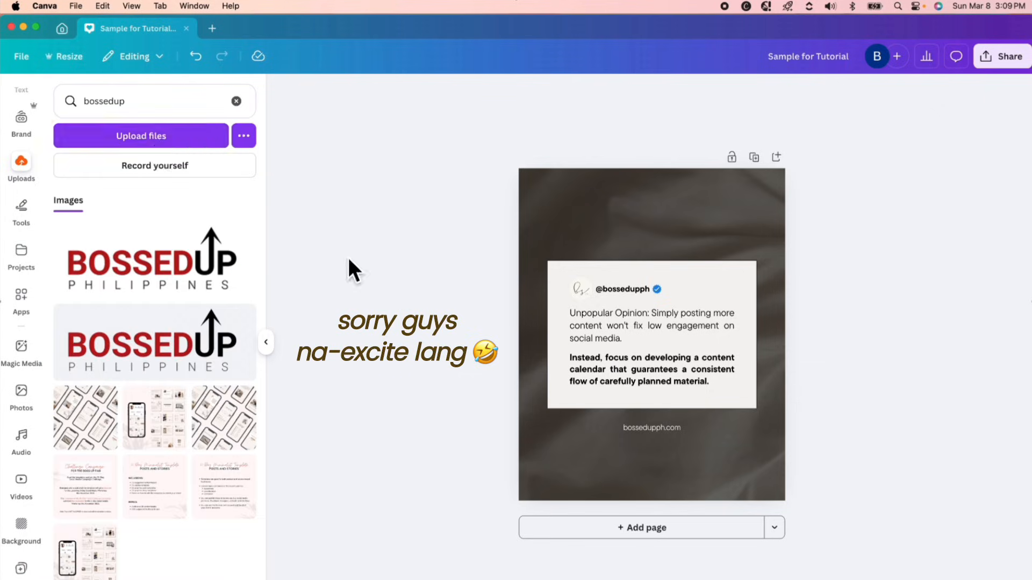
click(154, 138)
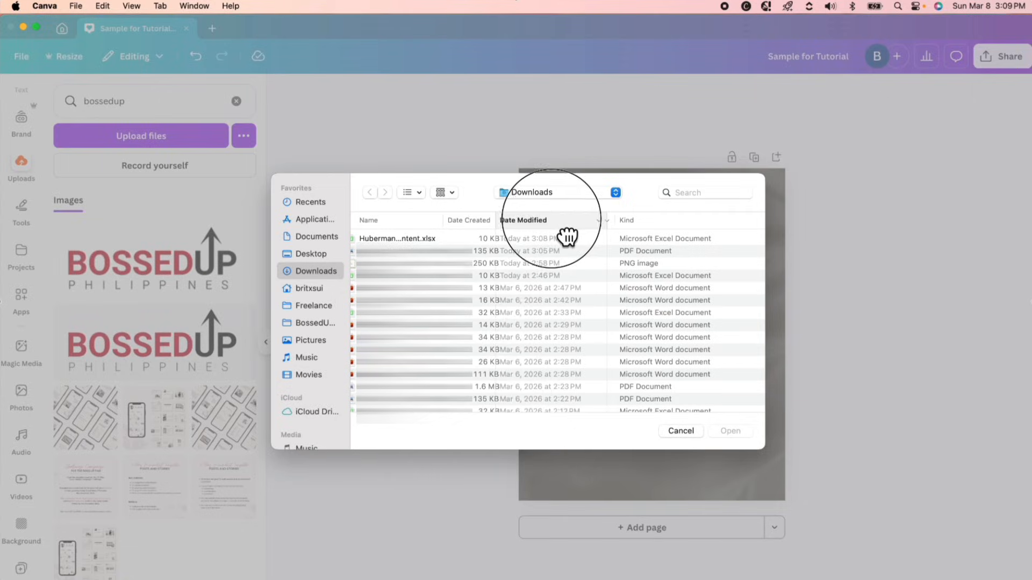
double_click(408, 238)
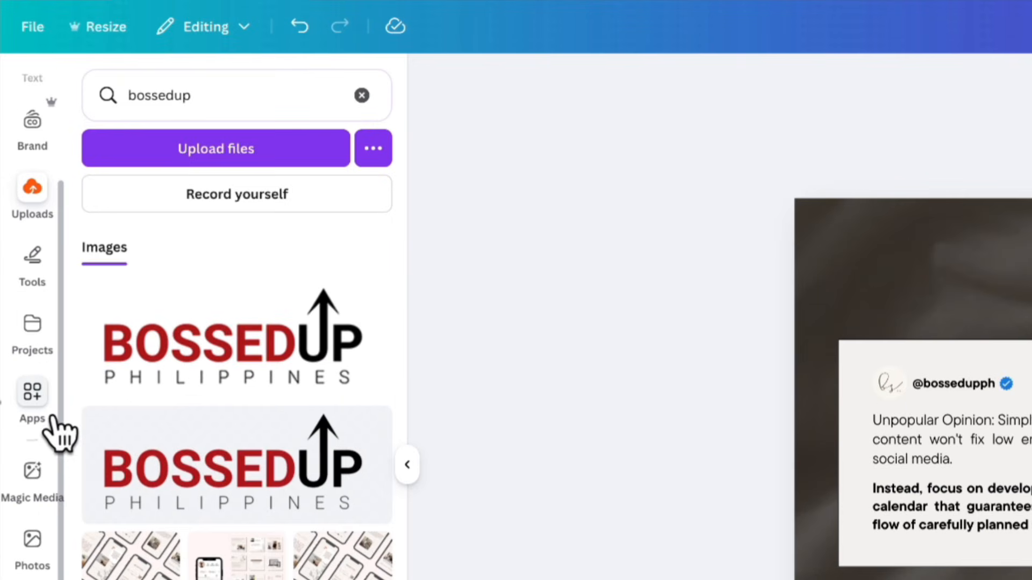
Connect range A1:D31 of the Social Media Content page in Huberman_Social_Media_Content.xlsx as the Bulk create data source.
click(52, 417)
click(179, 110)
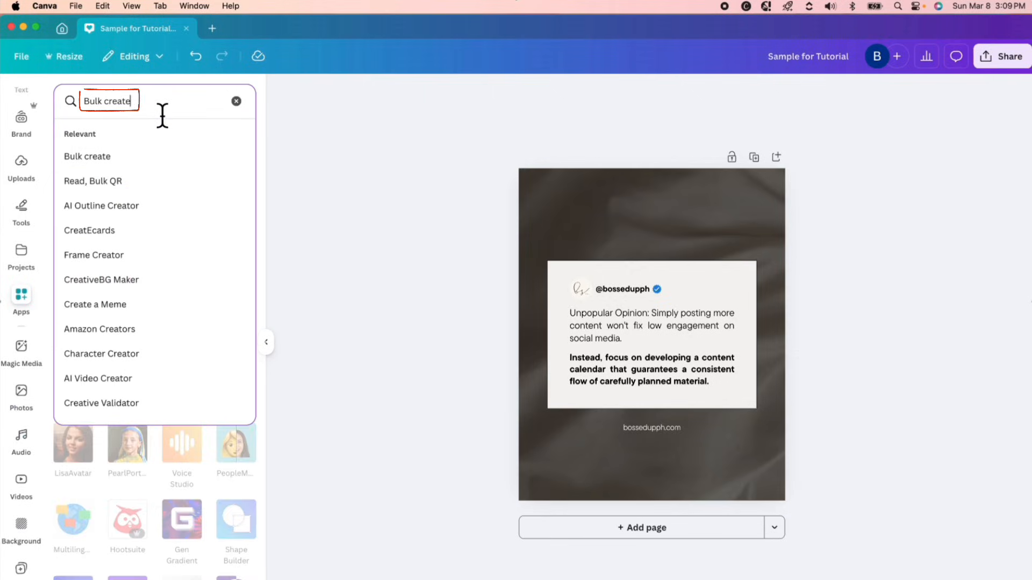
click(155, 157)
click(138, 235)
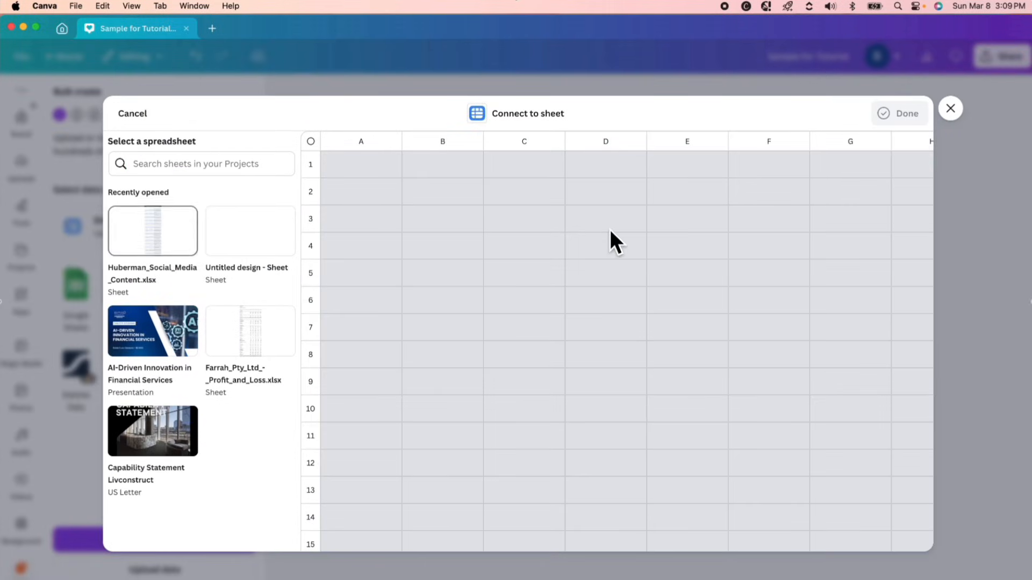
click(184, 242)
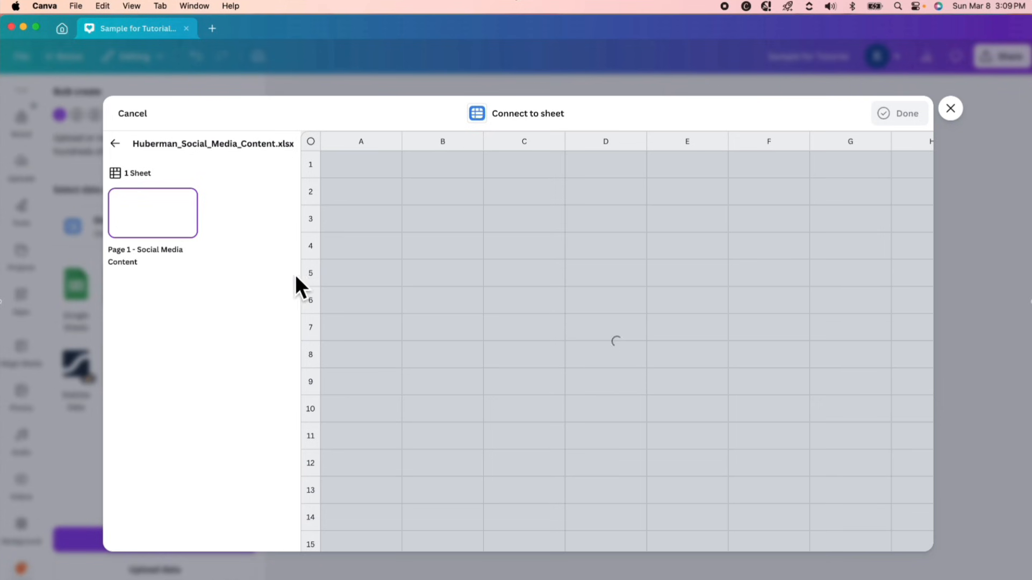
click(128, 190)
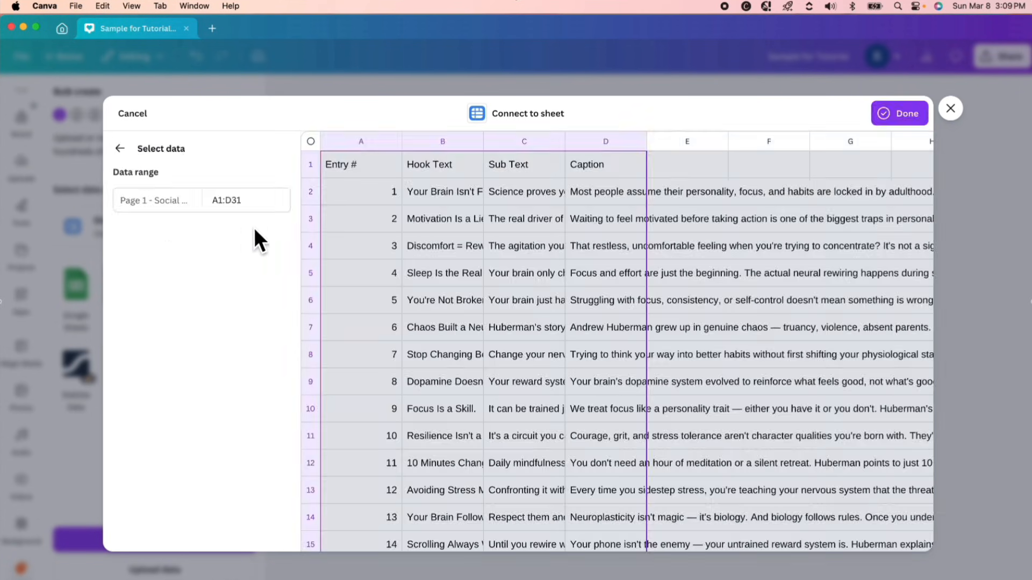
scroll(442, 260, down, 10)
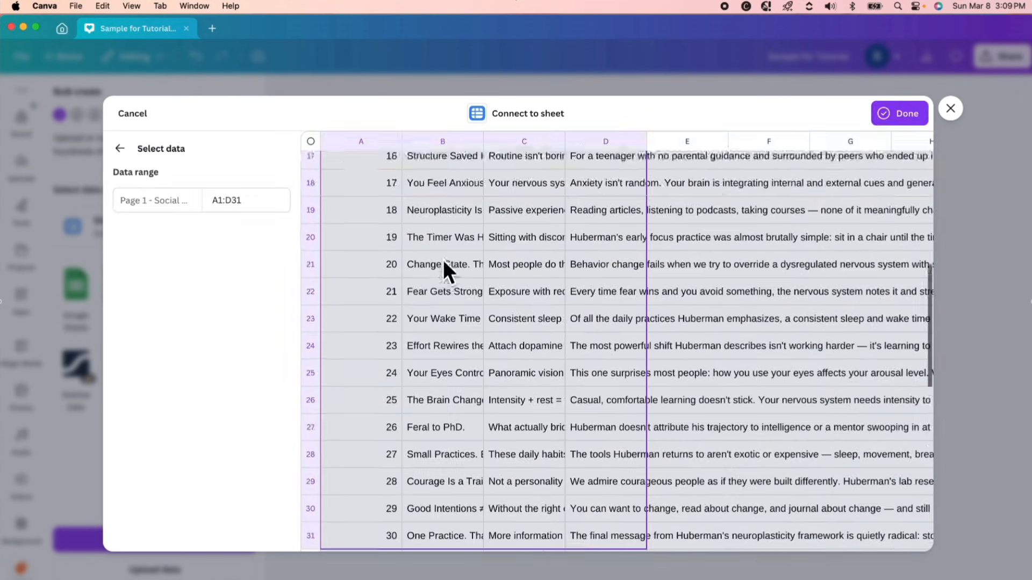
scroll(442, 259, up, 10)
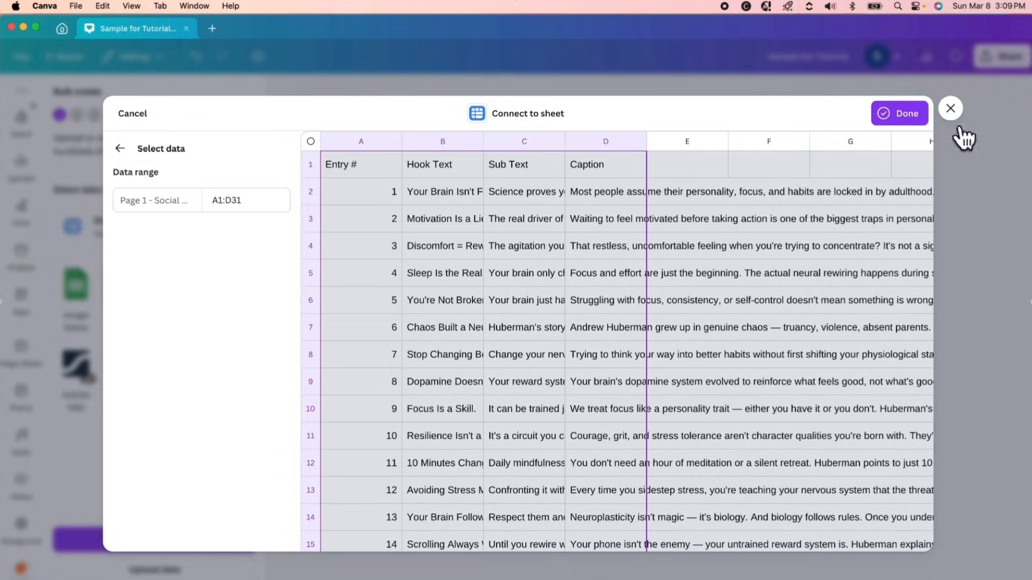
click(913, 121)
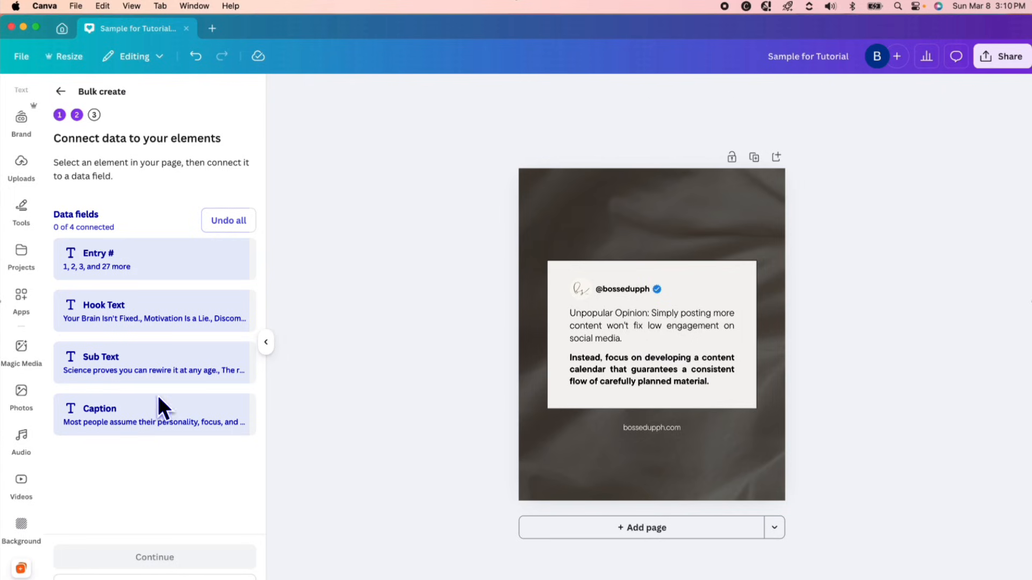
Connect the post's "Unpopular Opinion" text to the Hook Text field and the bold paragraph to the Sub Text field.
click(644, 329)
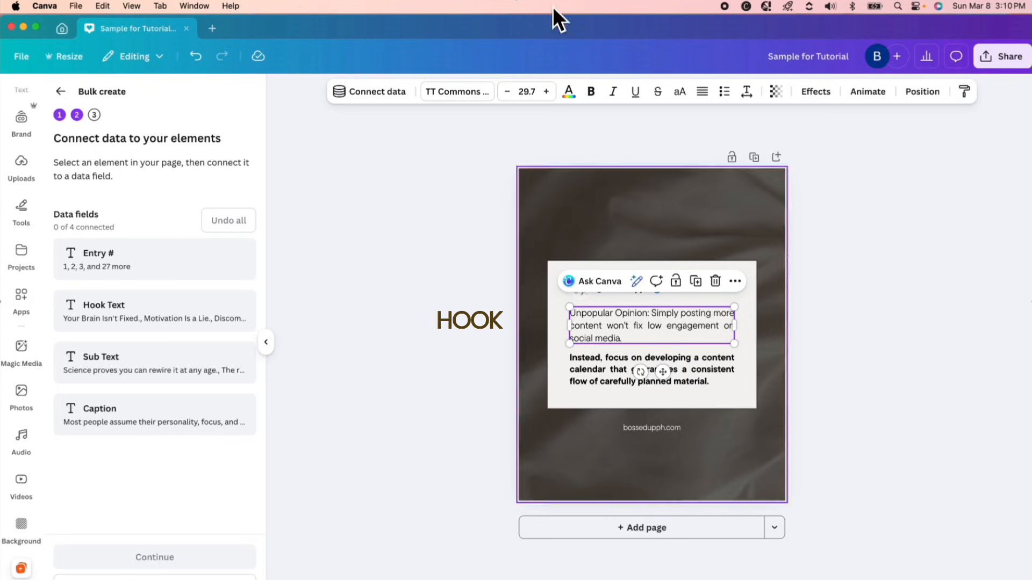
click(394, 100)
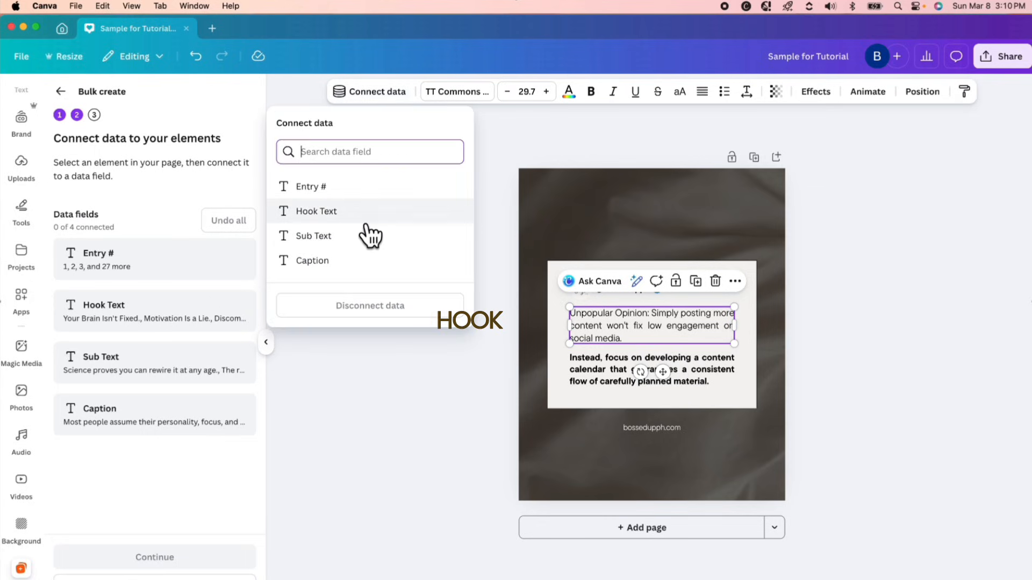
click(363, 215)
click(698, 378)
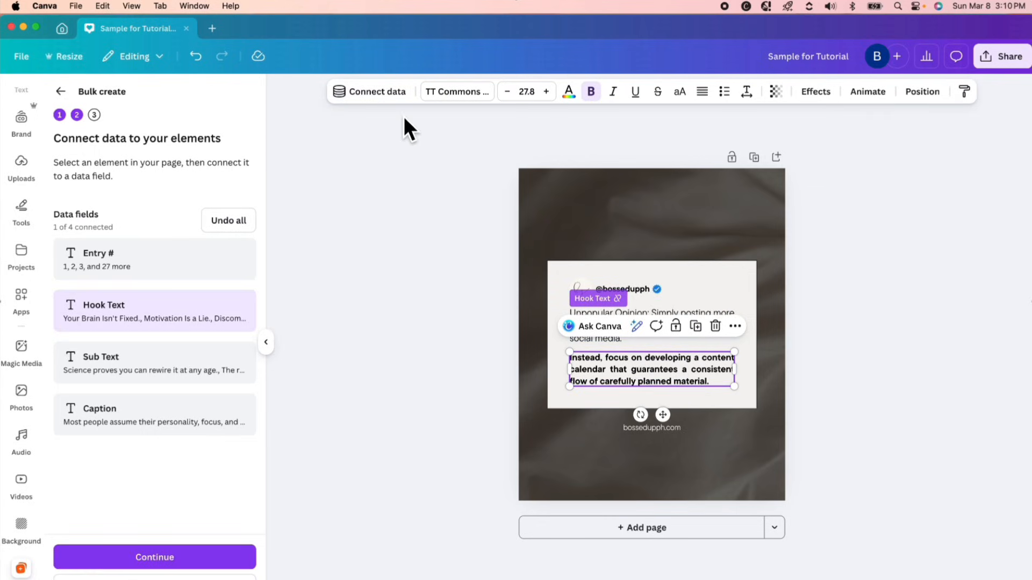
click(385, 92)
click(355, 237)
click(684, 473)
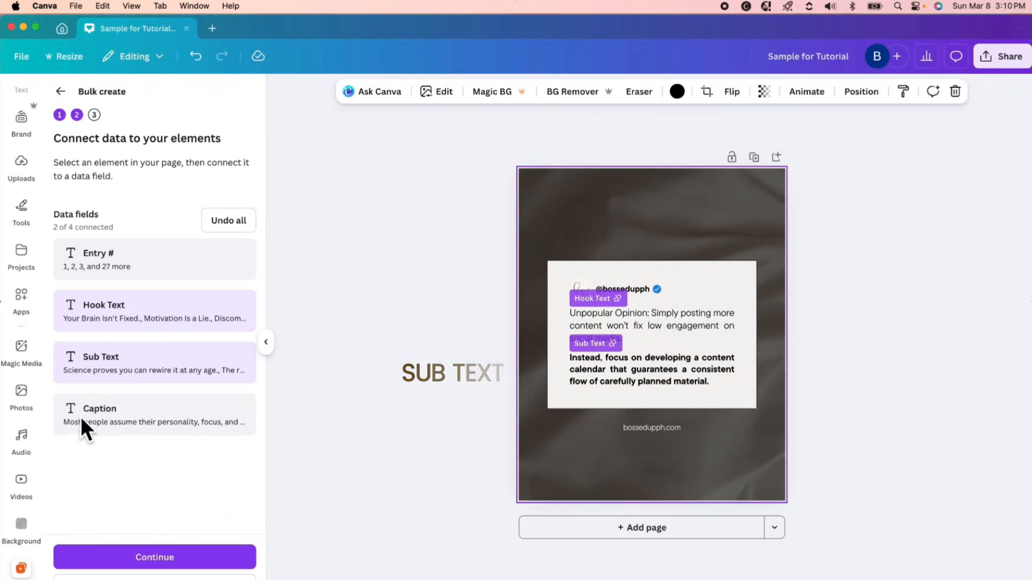
Generate the bulk design from the connected data with all entries selected and open it.
click(160, 569)
scroll(198, 495, down, 10)
scroll(199, 497, up, 10)
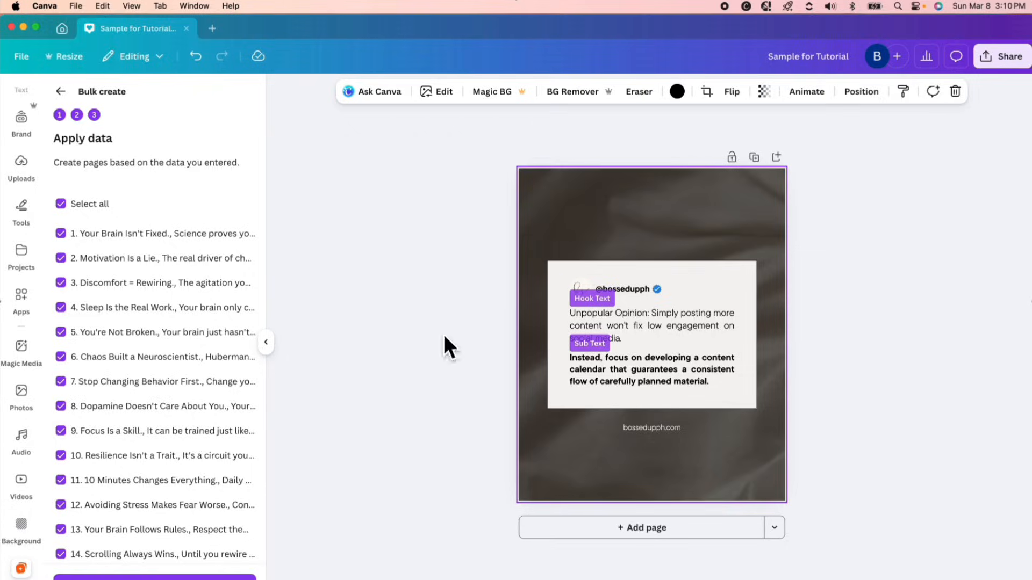
click(155, 578)
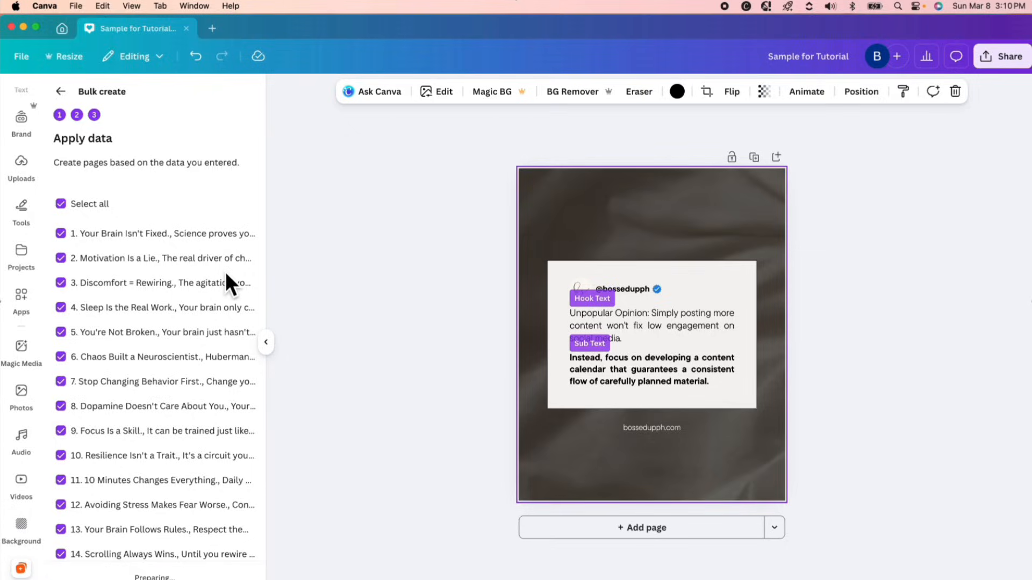
click(637, 62)
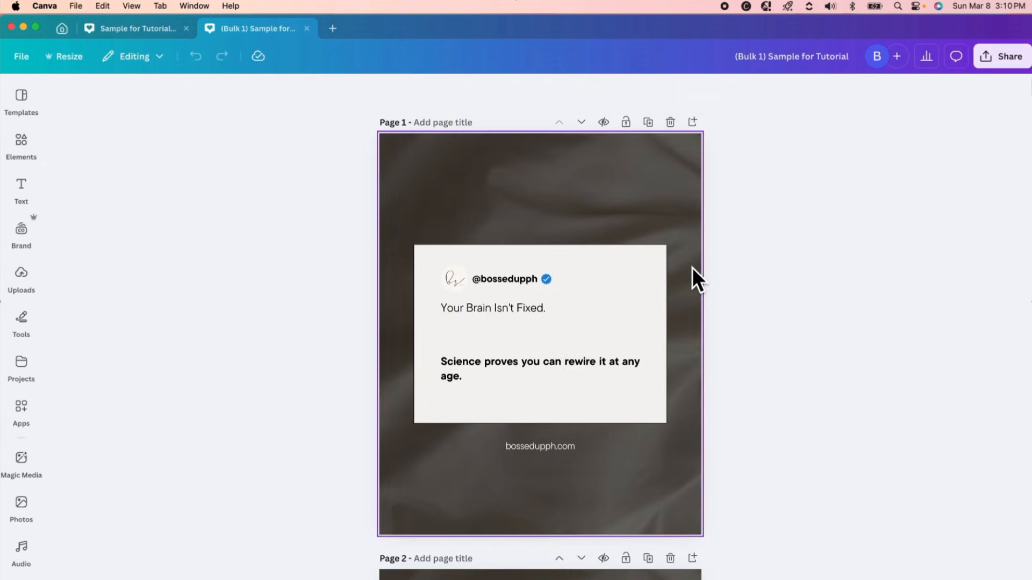
Move the hook text "Your Brain Isn't Fixed." on page 1 down, closer to the bold sub text.
double_click(540, 308)
click(568, 342)
click(540, 311)
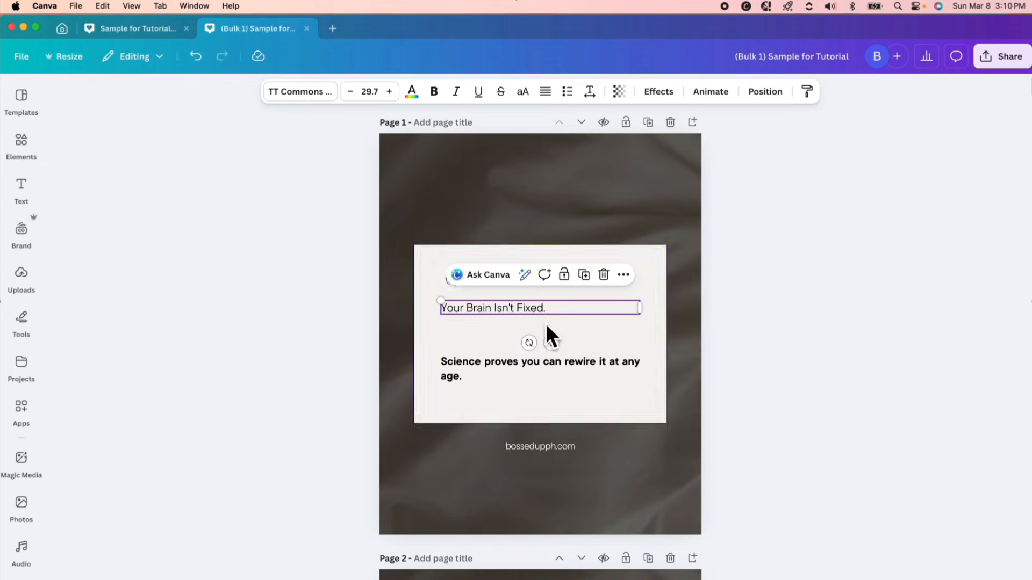
drag(552, 343, 552, 359)
click(575, 373)
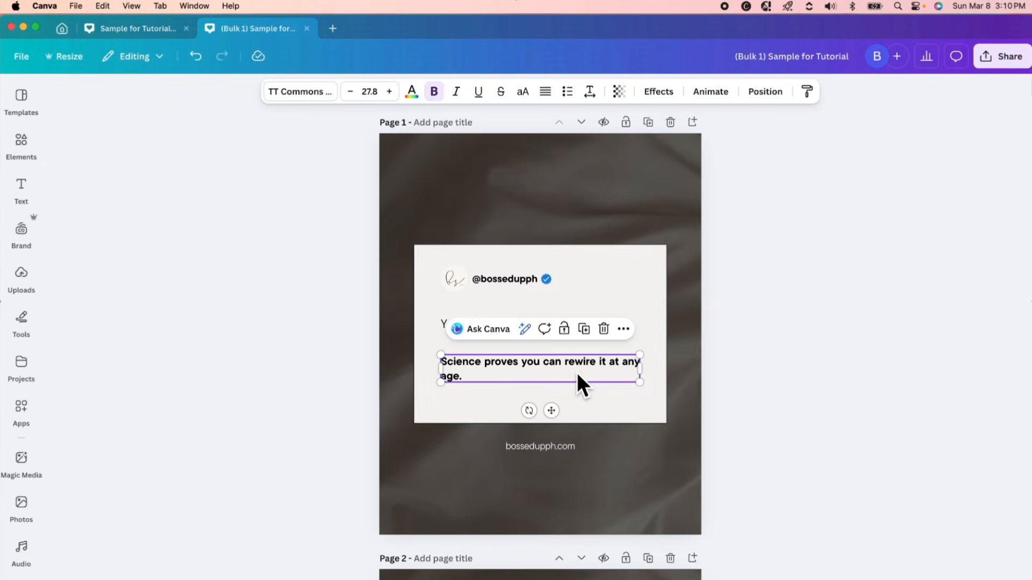
Move the hook texts on pages 30 and 29 down, closer to their bold sub texts.
scroll(798, 415, down, 3)
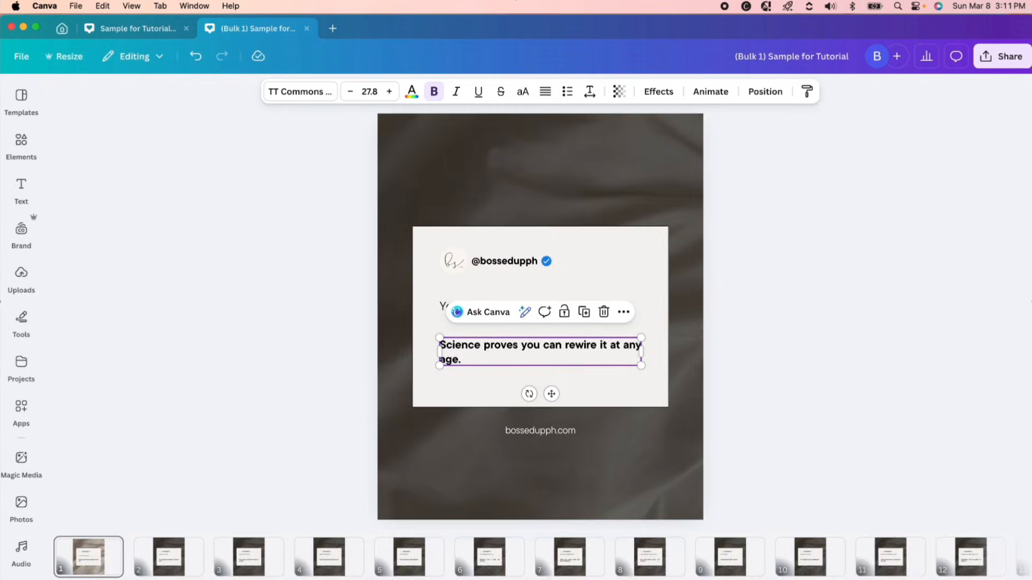
scroll(871, 562, right, 15)
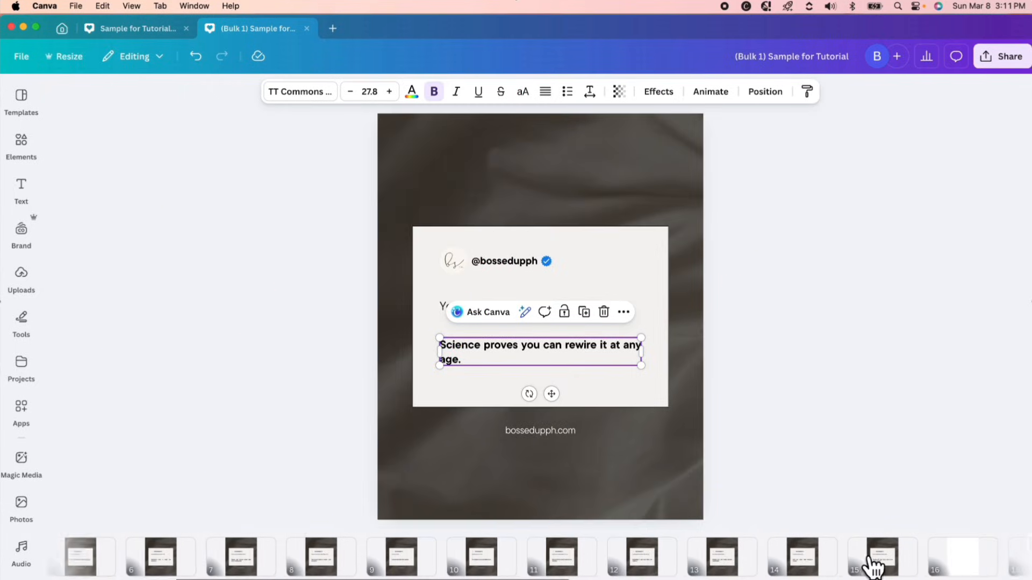
scroll(845, 569, right, 3)
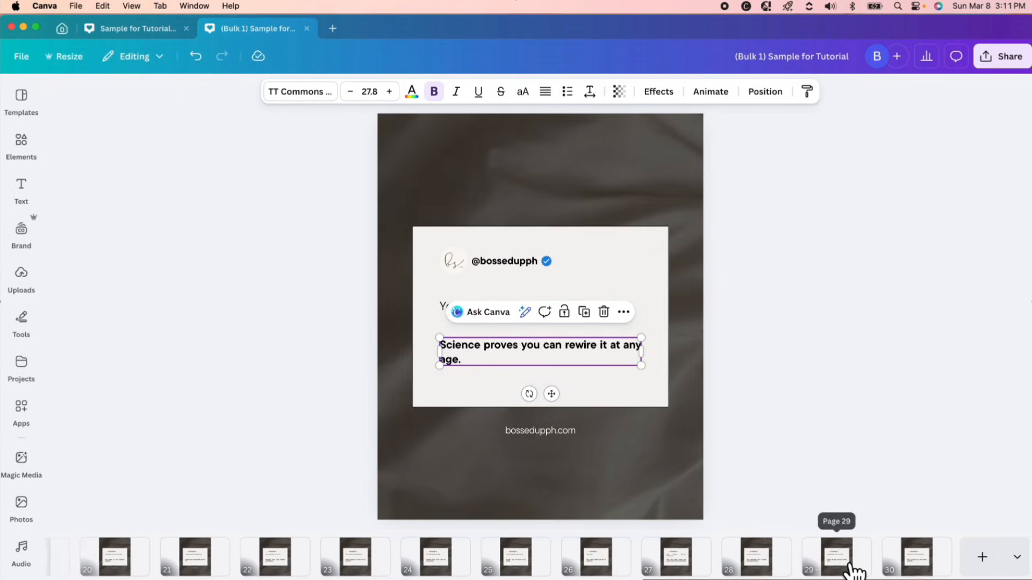
click(921, 569)
click(543, 301)
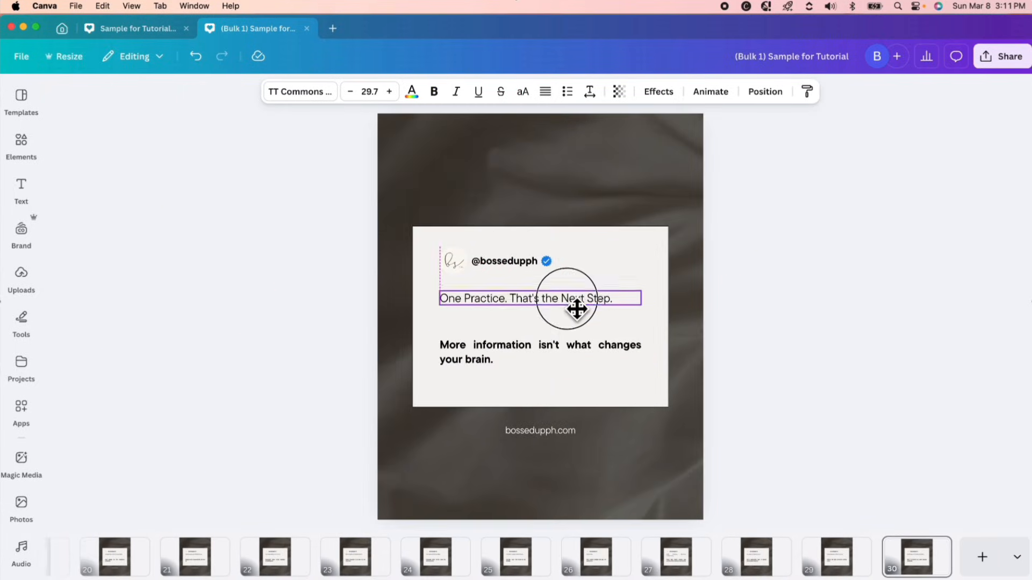
click(845, 573)
drag(537, 295, 538, 314)
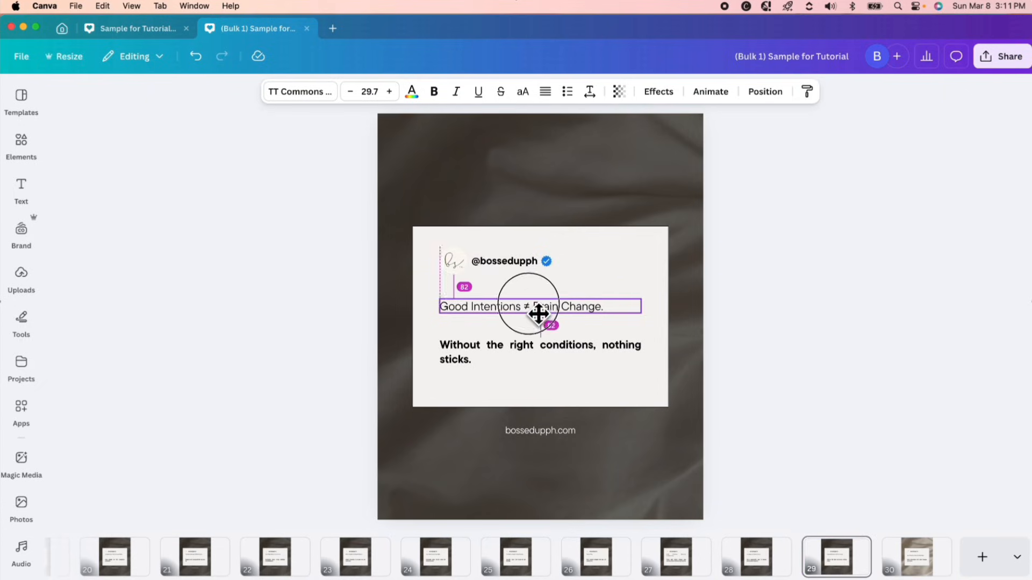
click(854, 556)
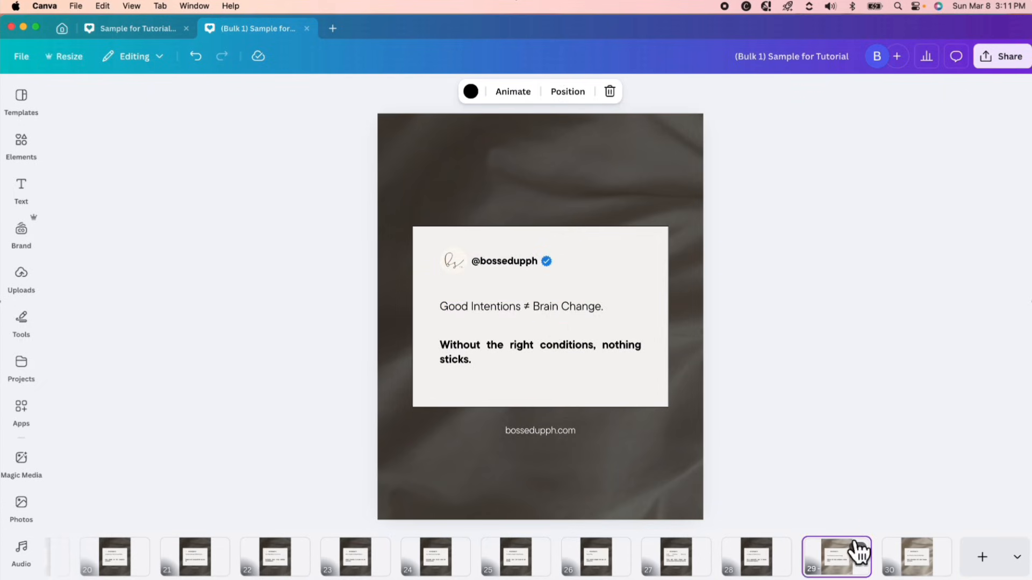
Review the text alignment on the generated posts from page 28 back to page 1.
click(770, 573)
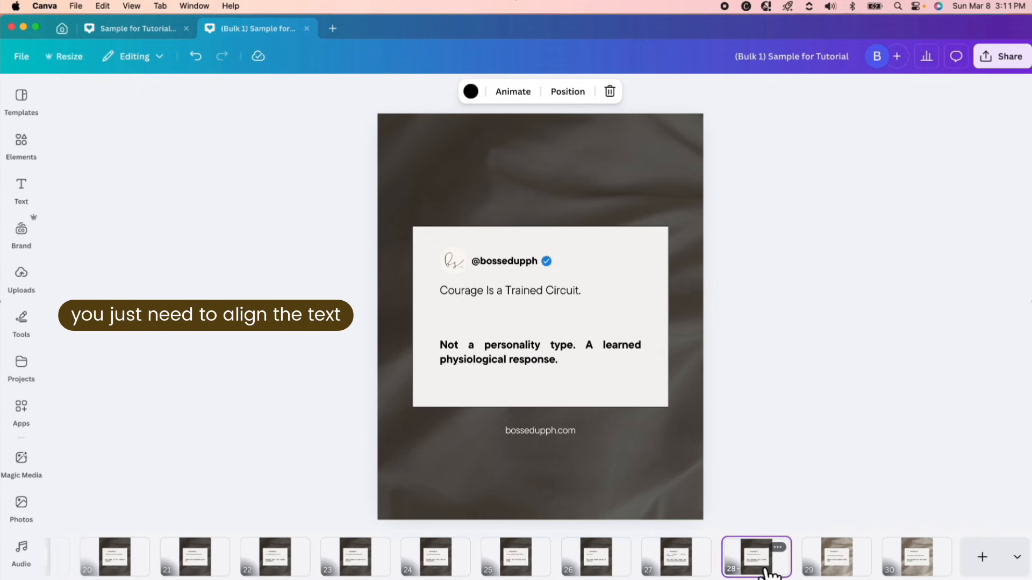
click(609, 573)
key(Left)
key(Left)
key(Left)
key(Left)
key(Left)
key(Left)
key(Left)
key(Left)
key(Left)
key(Left)
key(Left)
key(Left)
key(Left)
key(Left)
key(Left)
key(Left)
key(Left)
key(Left)
key(Left)
key(Left)
key(Left)
key(Left)
key(Left)
key(Left)
key(Left)
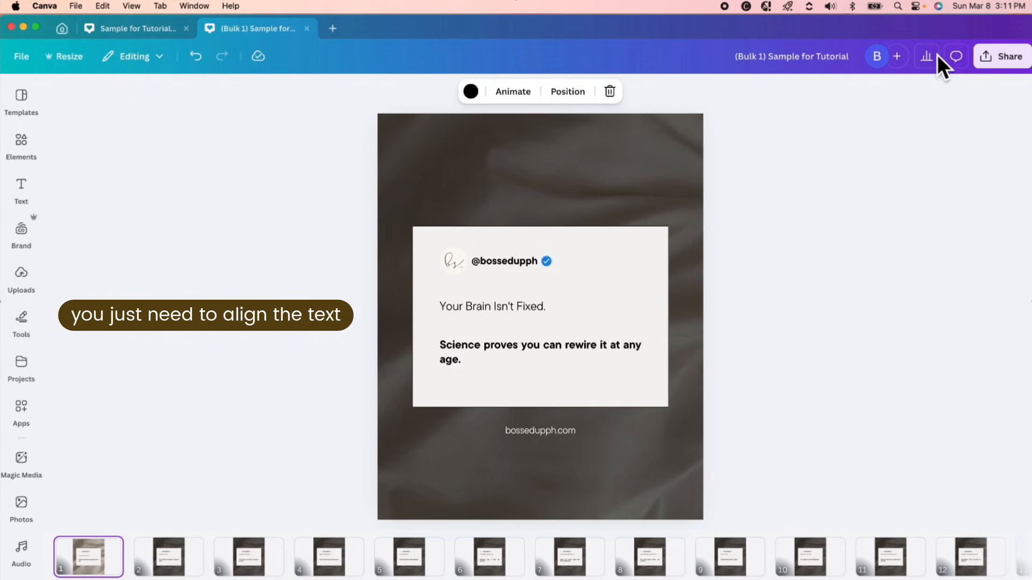
View the sharing options of the bulk-created design and return to the sub text on page 1.
click(995, 58)
click(750, 257)
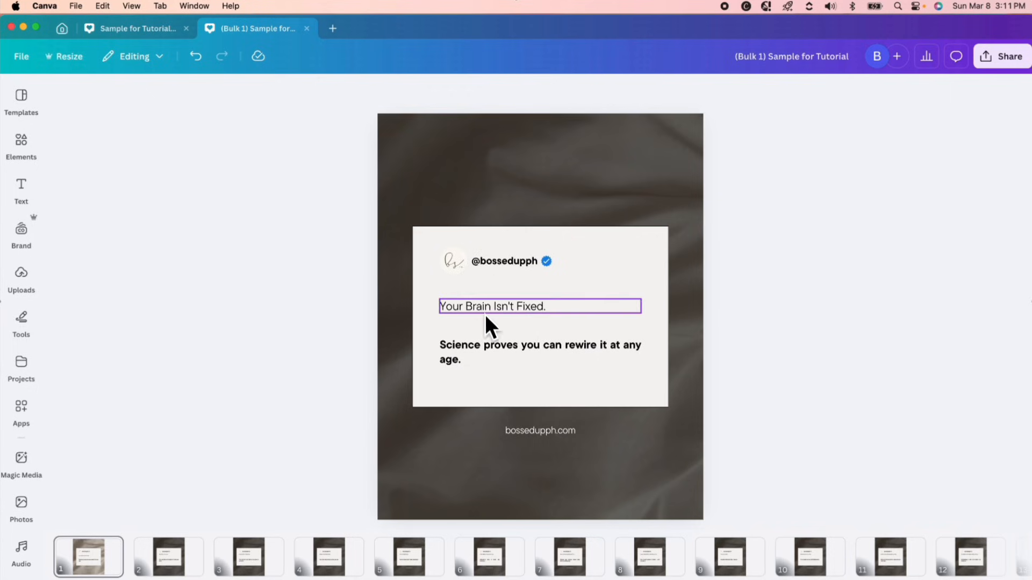
click(568, 363)
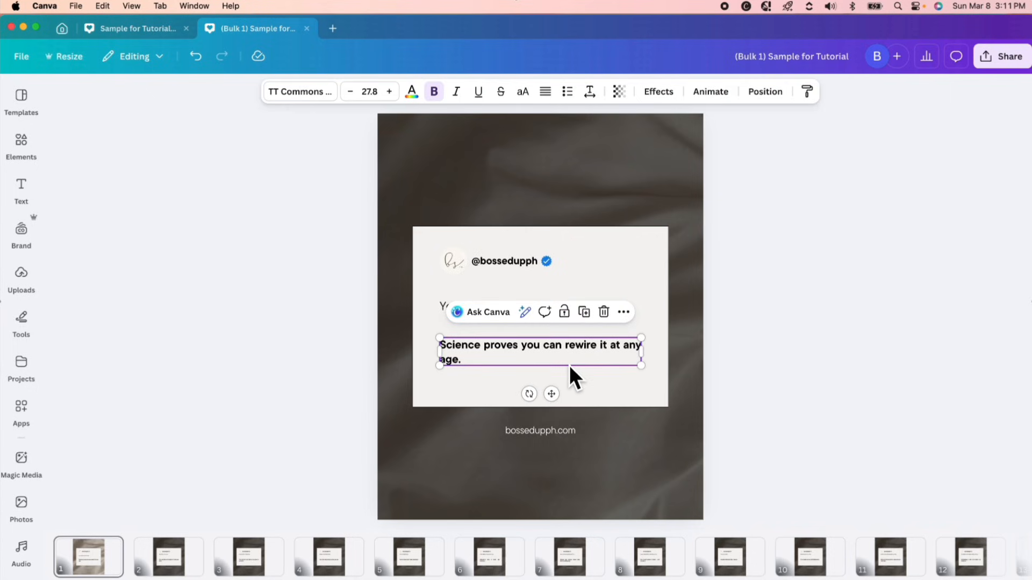